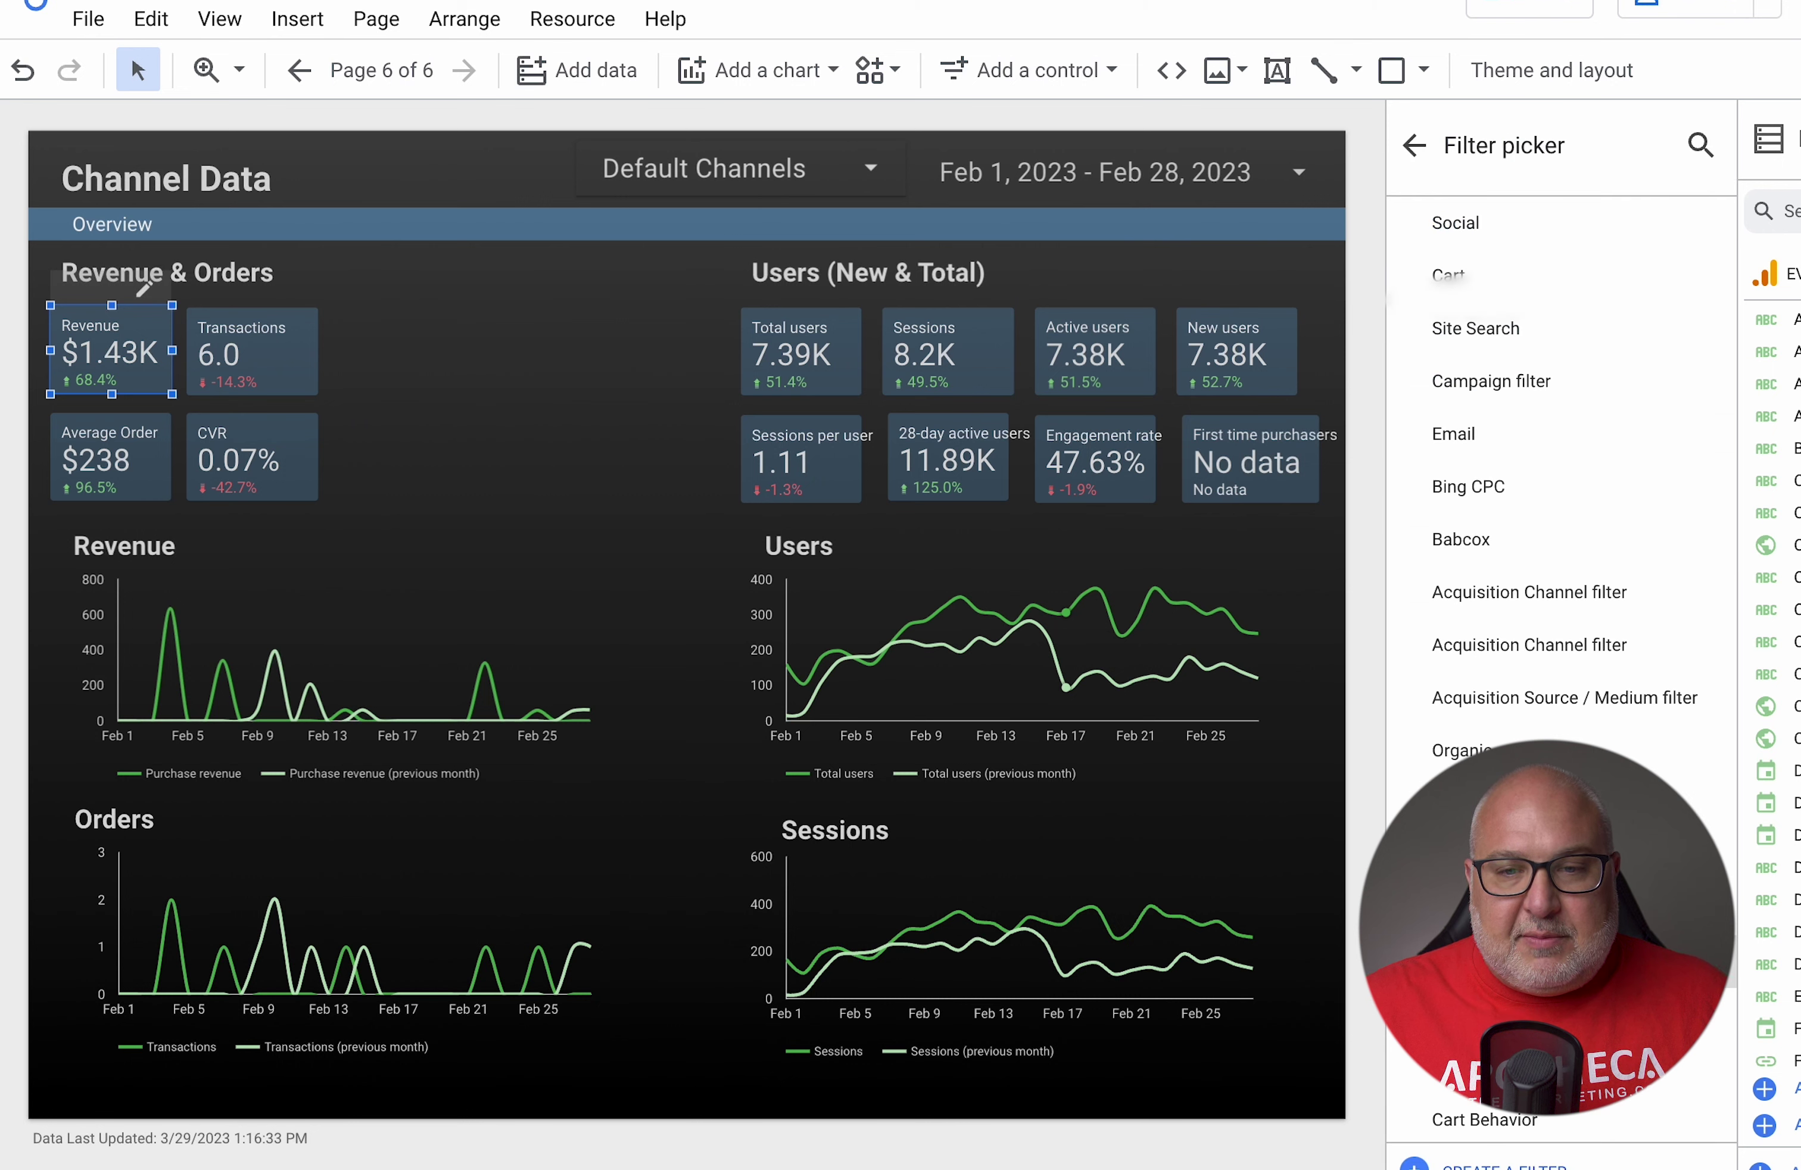
Step: Begin a new filter on the Medium field with a Contains condition, then abandon it
click(1500, 1164)
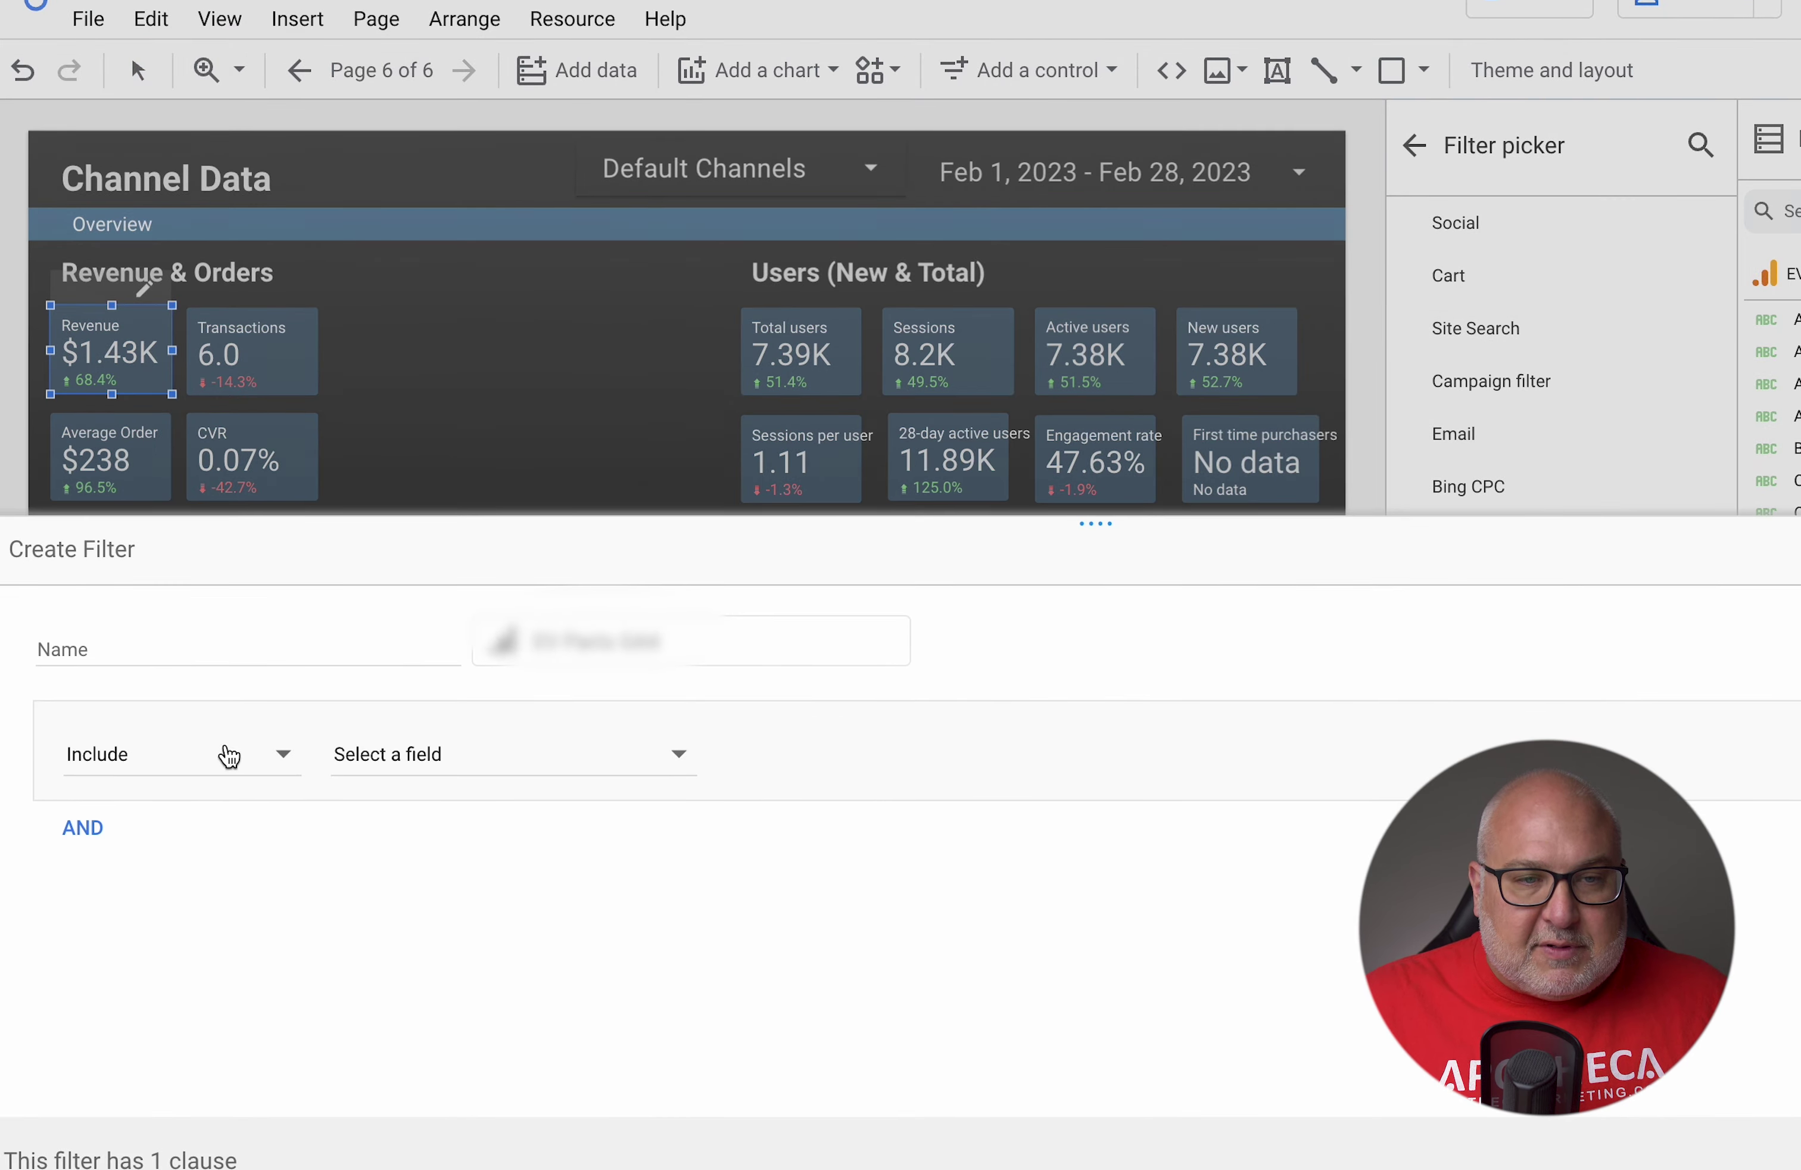
click(557, 746)
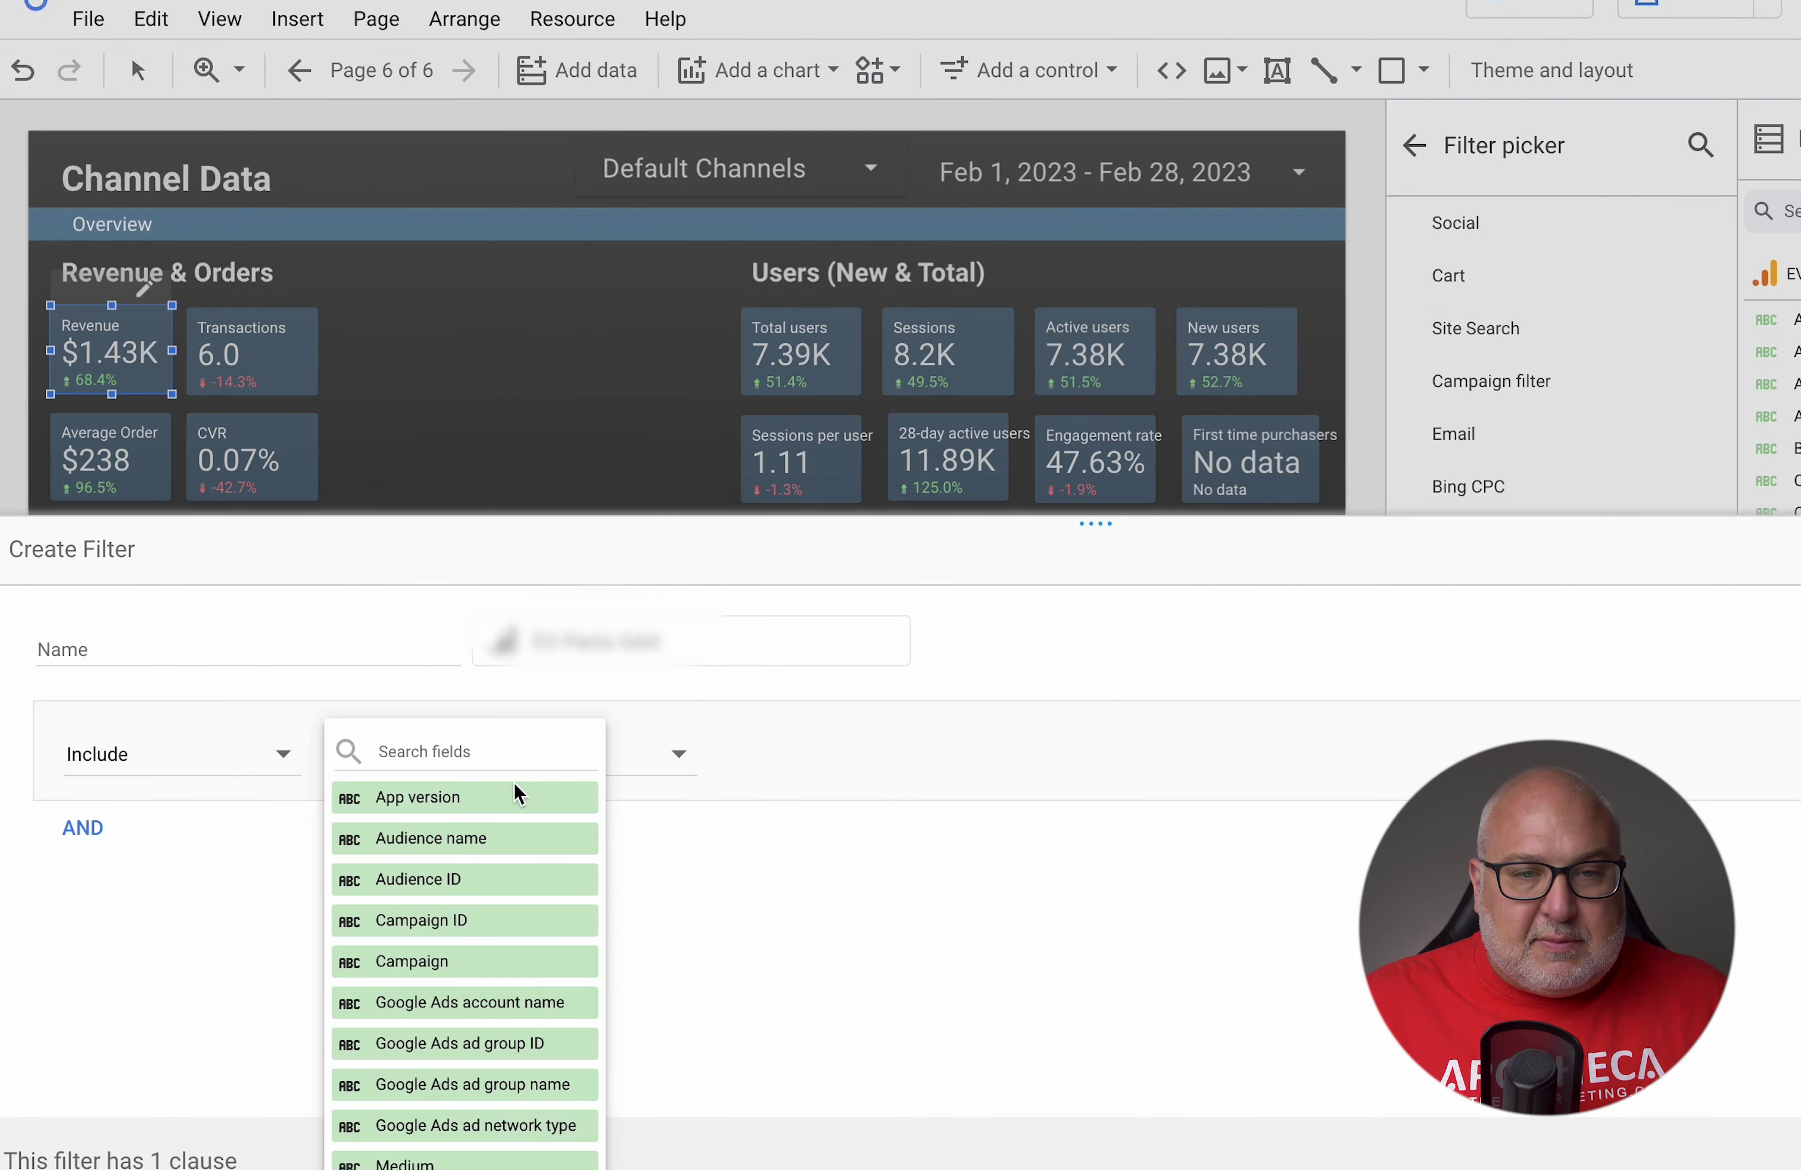
click(495, 743)
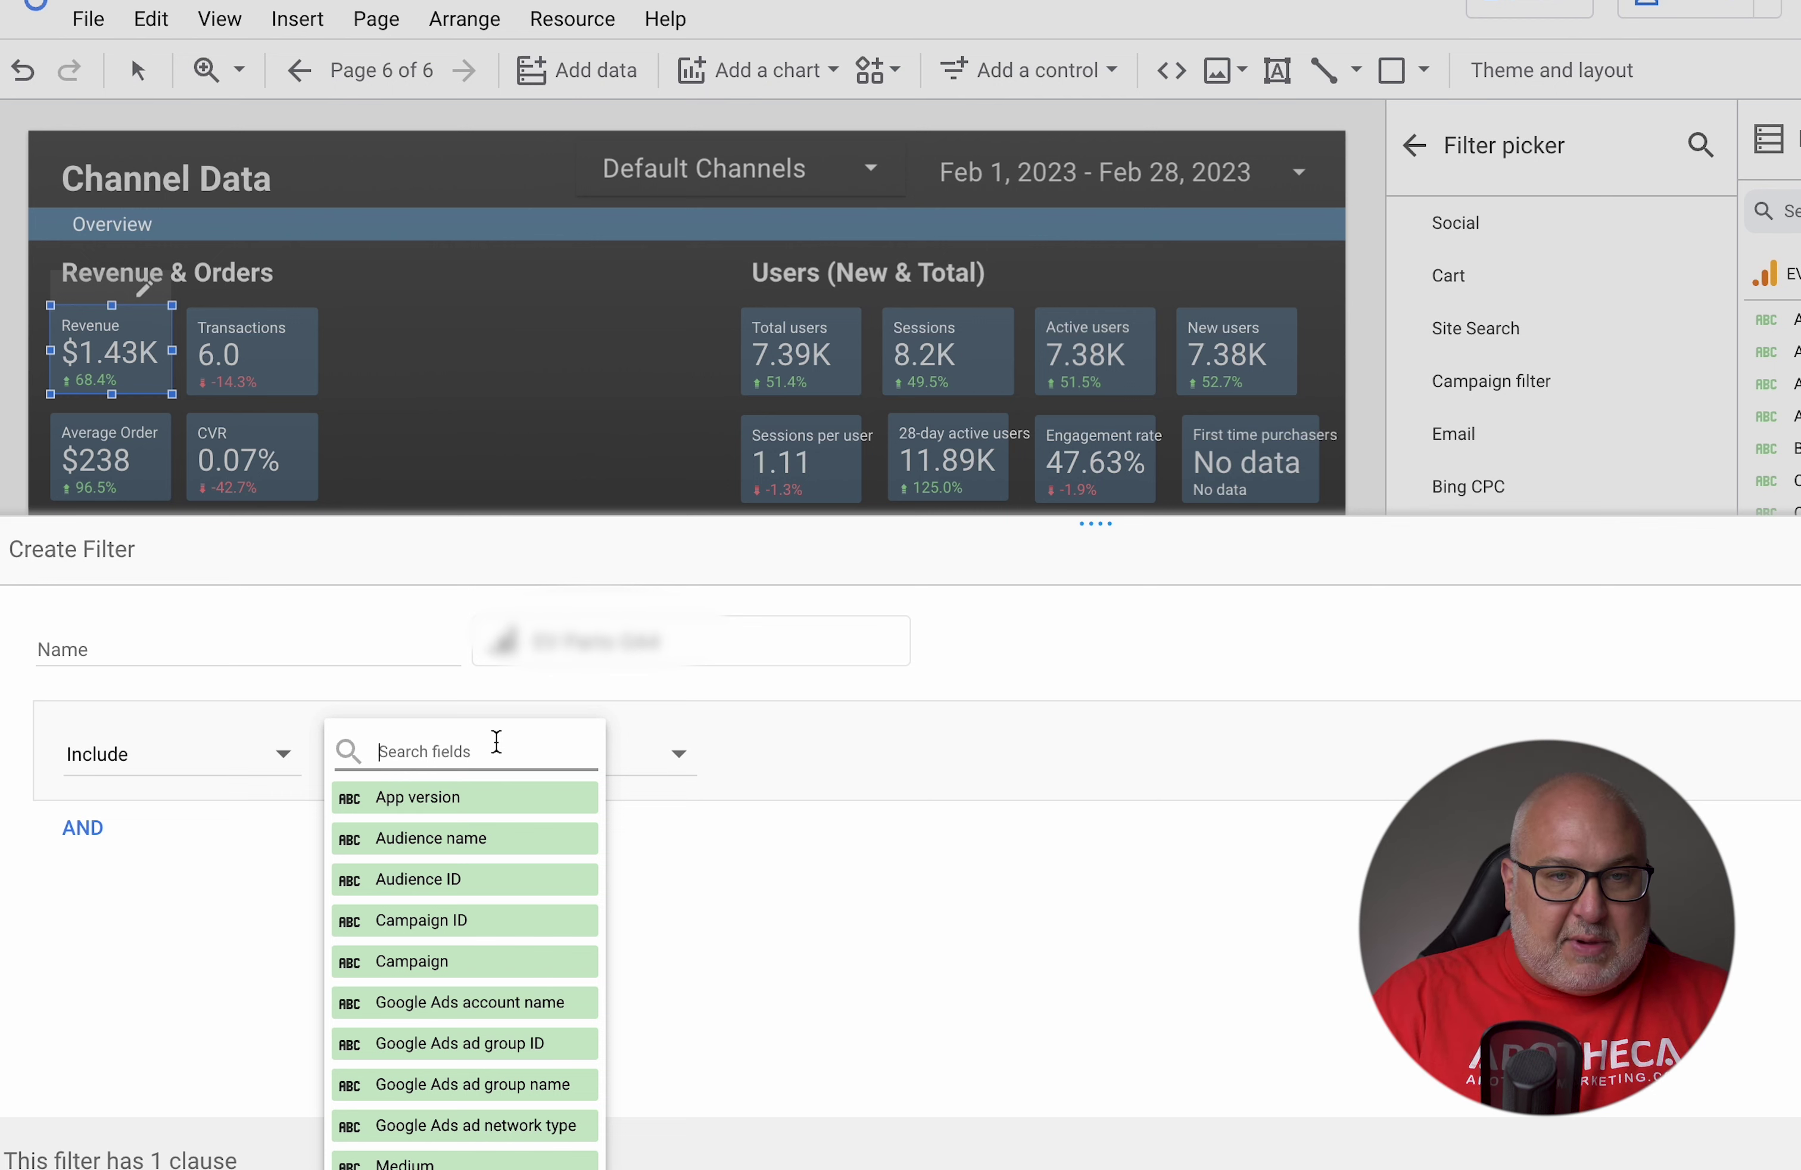
text(medium)
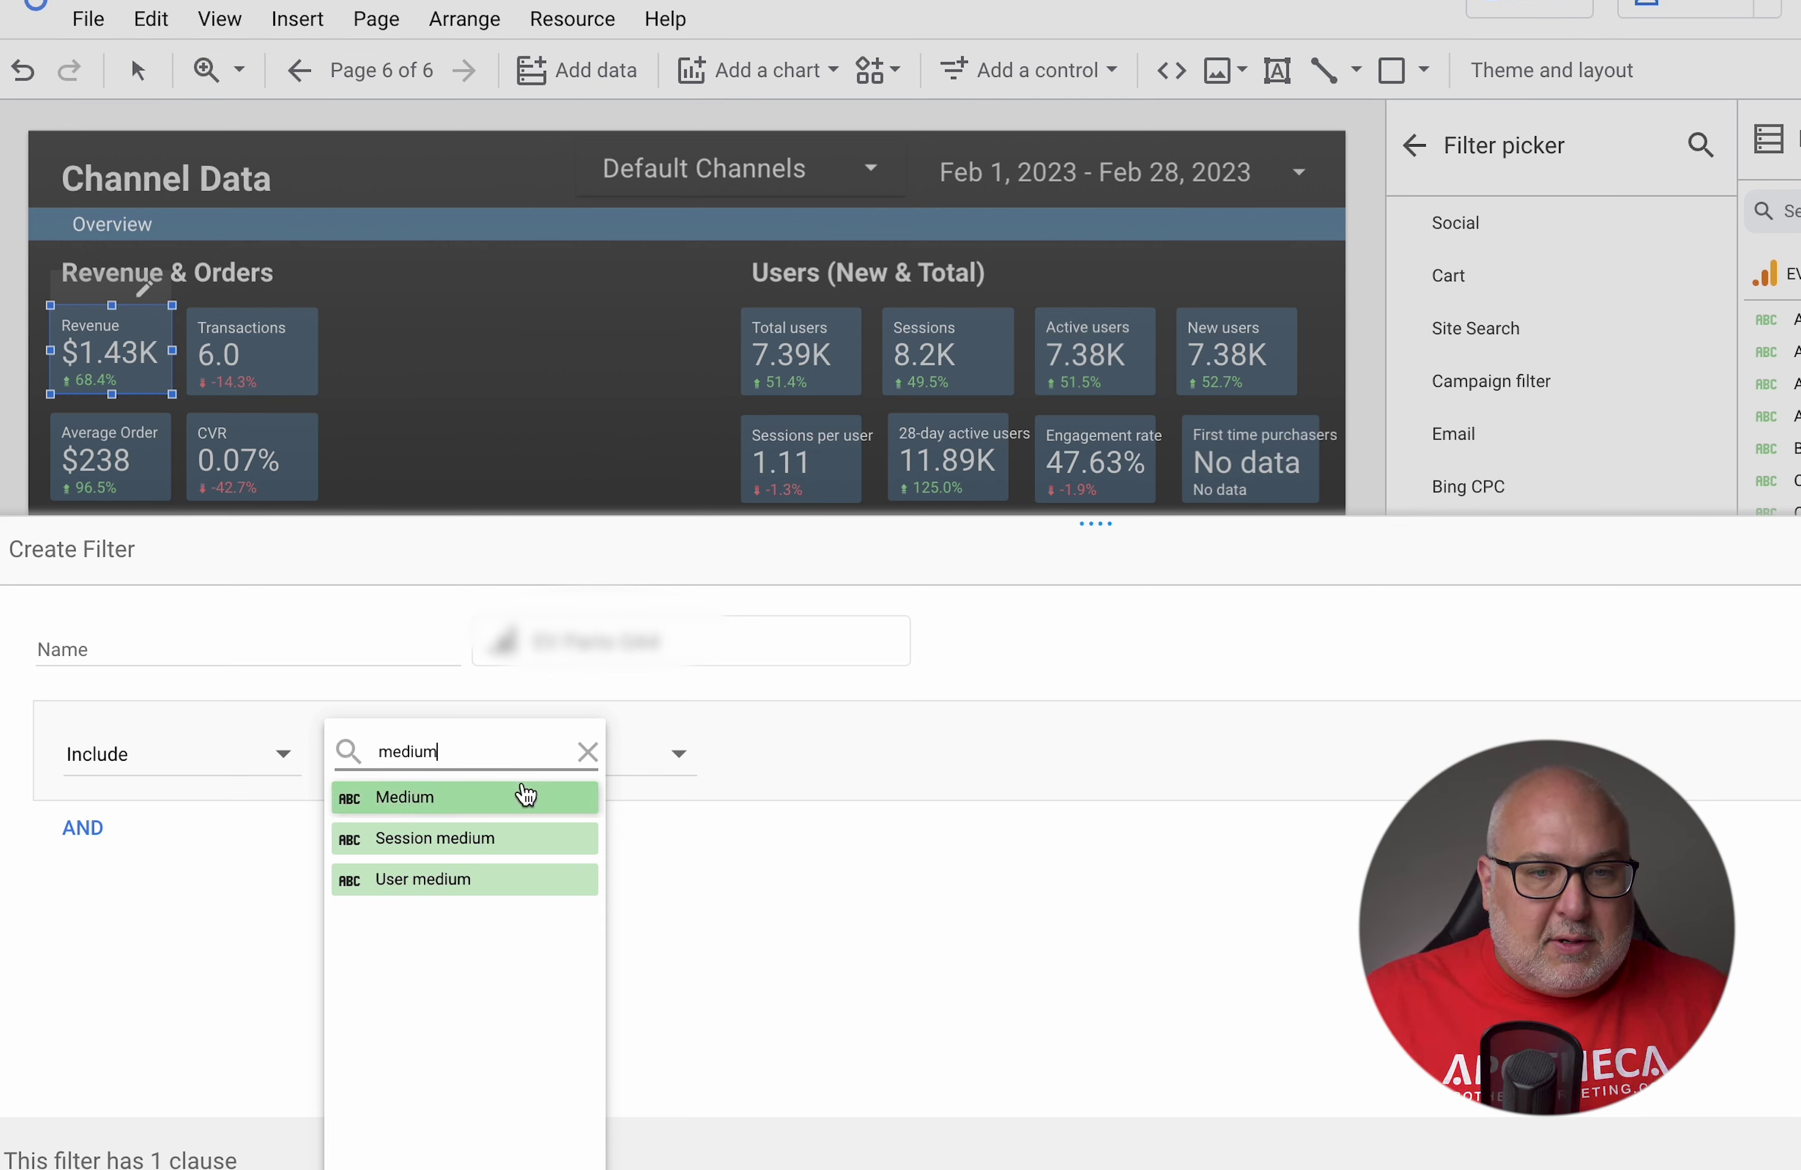
click(447, 801)
click(864, 768)
click(868, 808)
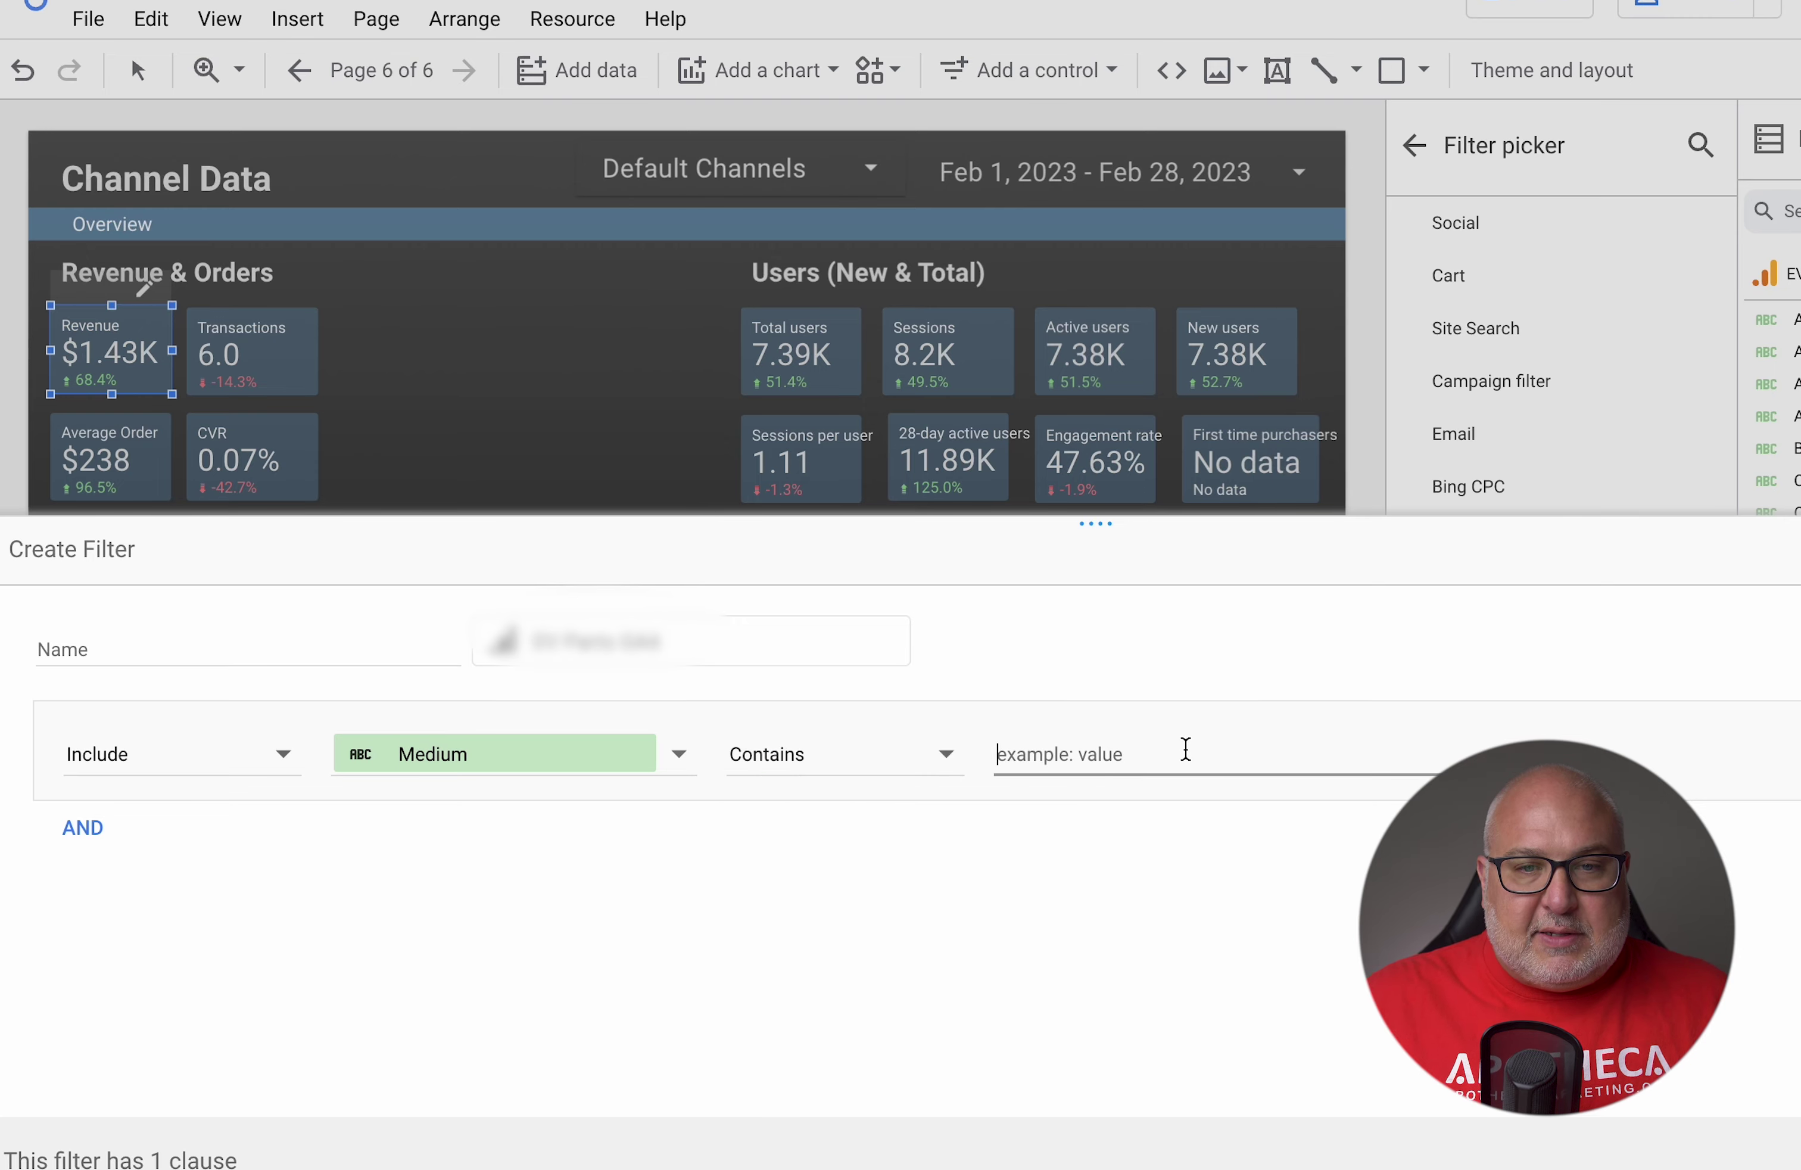
text(c)
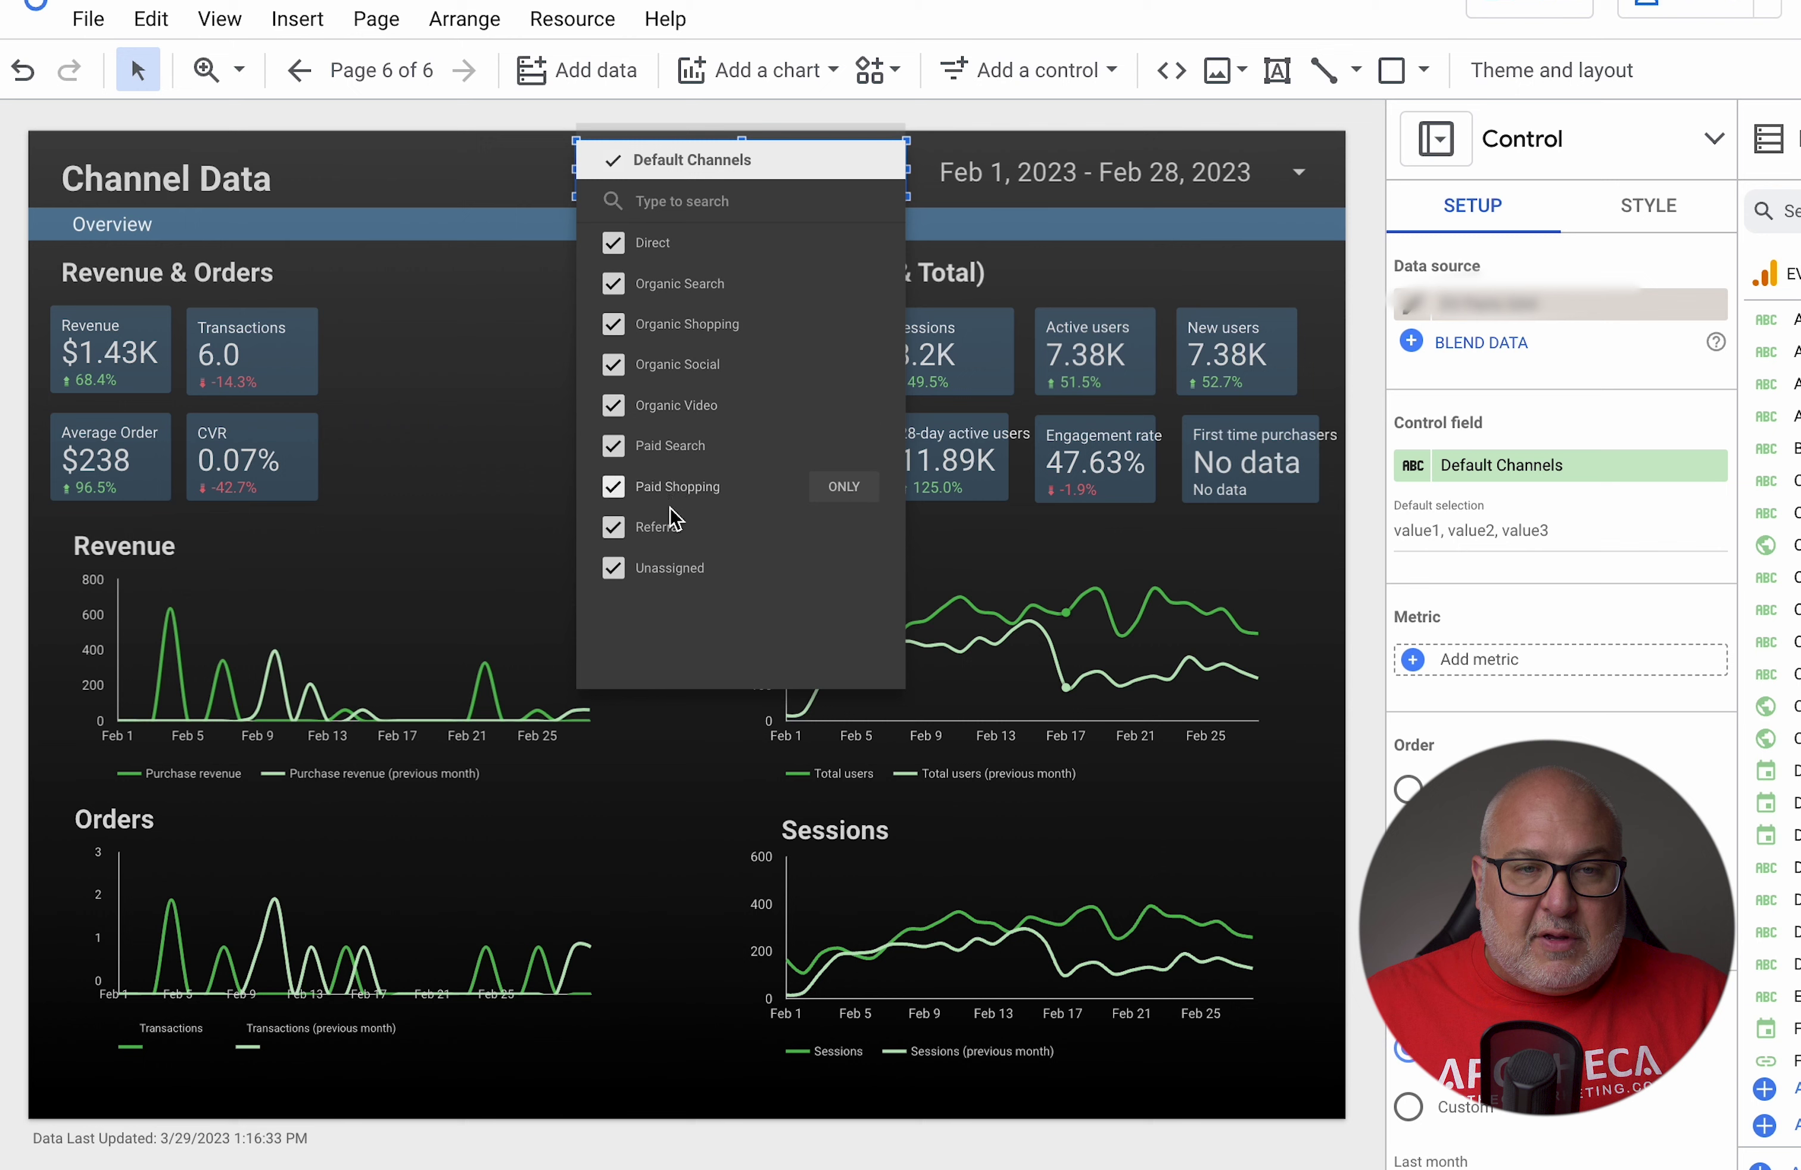
Step: Close the Default Channels value list and select that drop-down control for removal
click(500, 514)
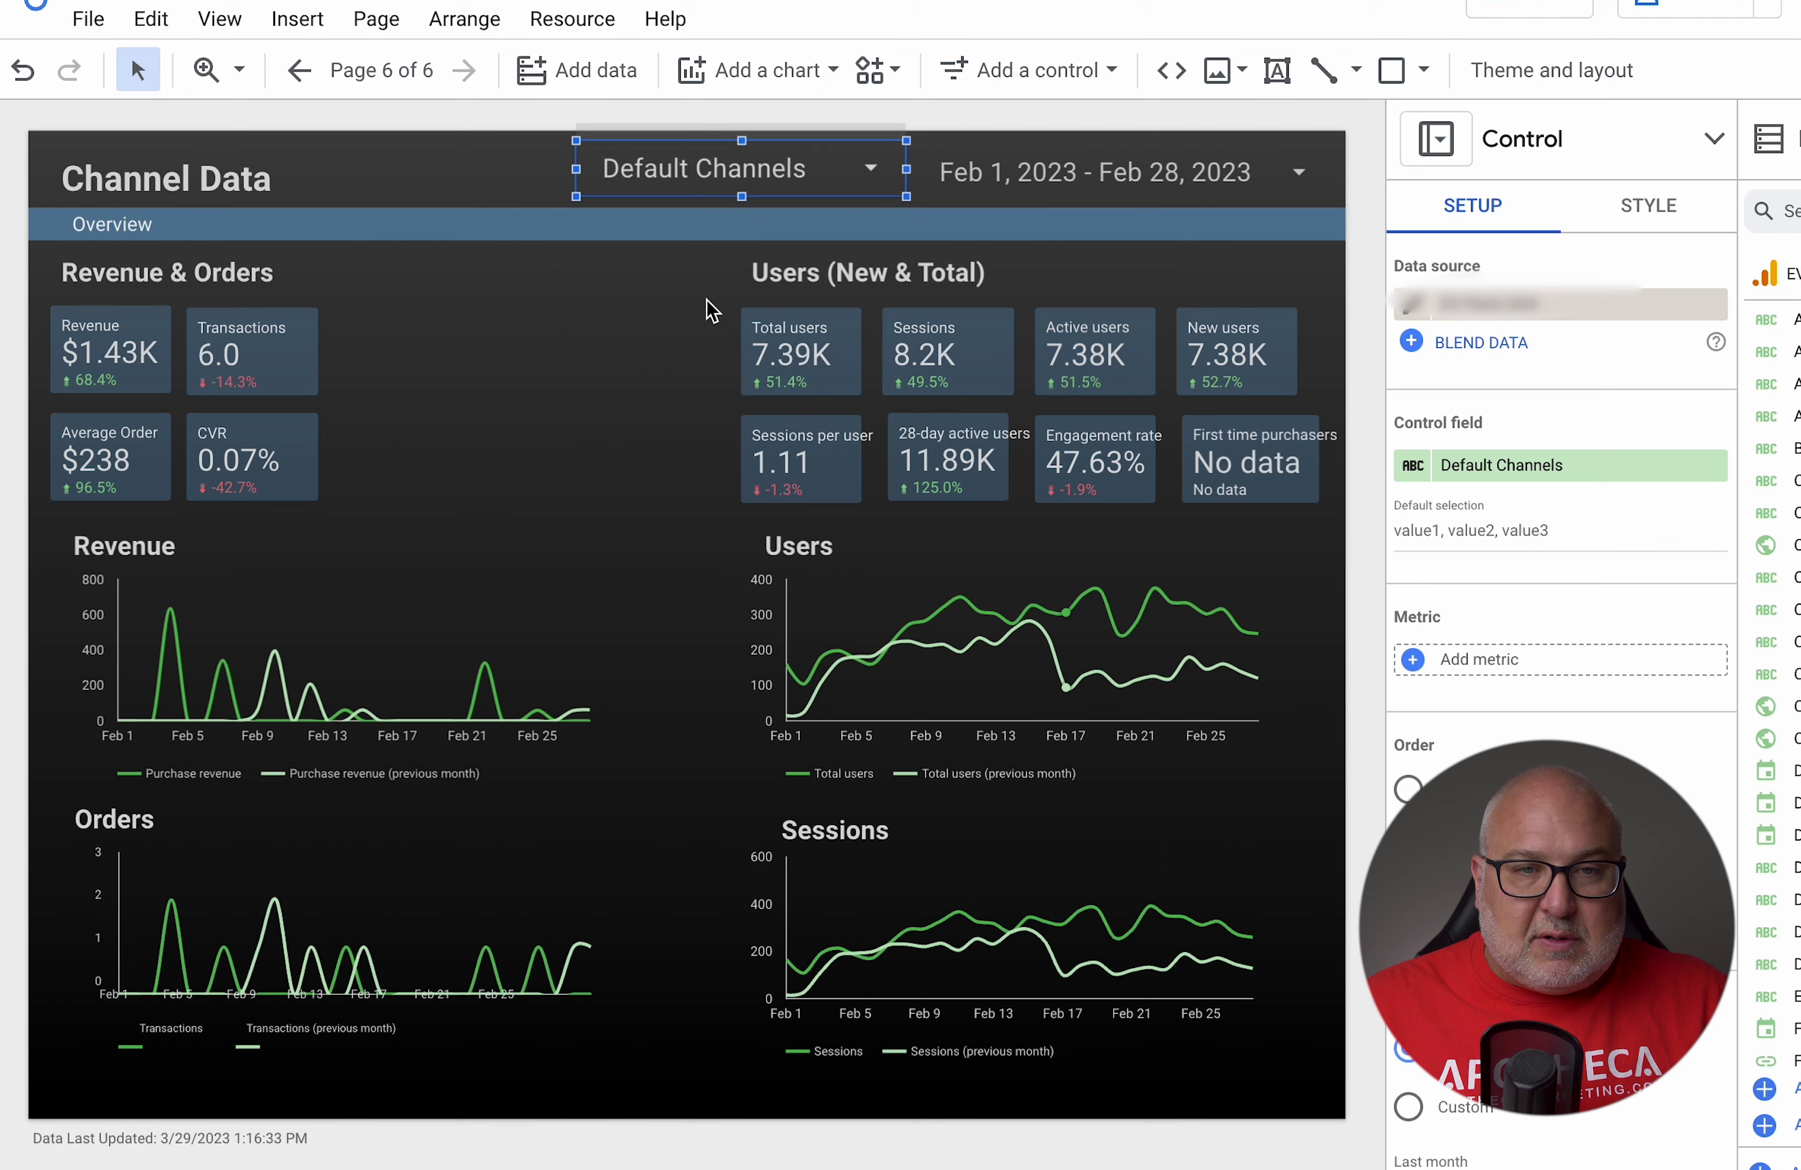
click(793, 179)
click(795, 179)
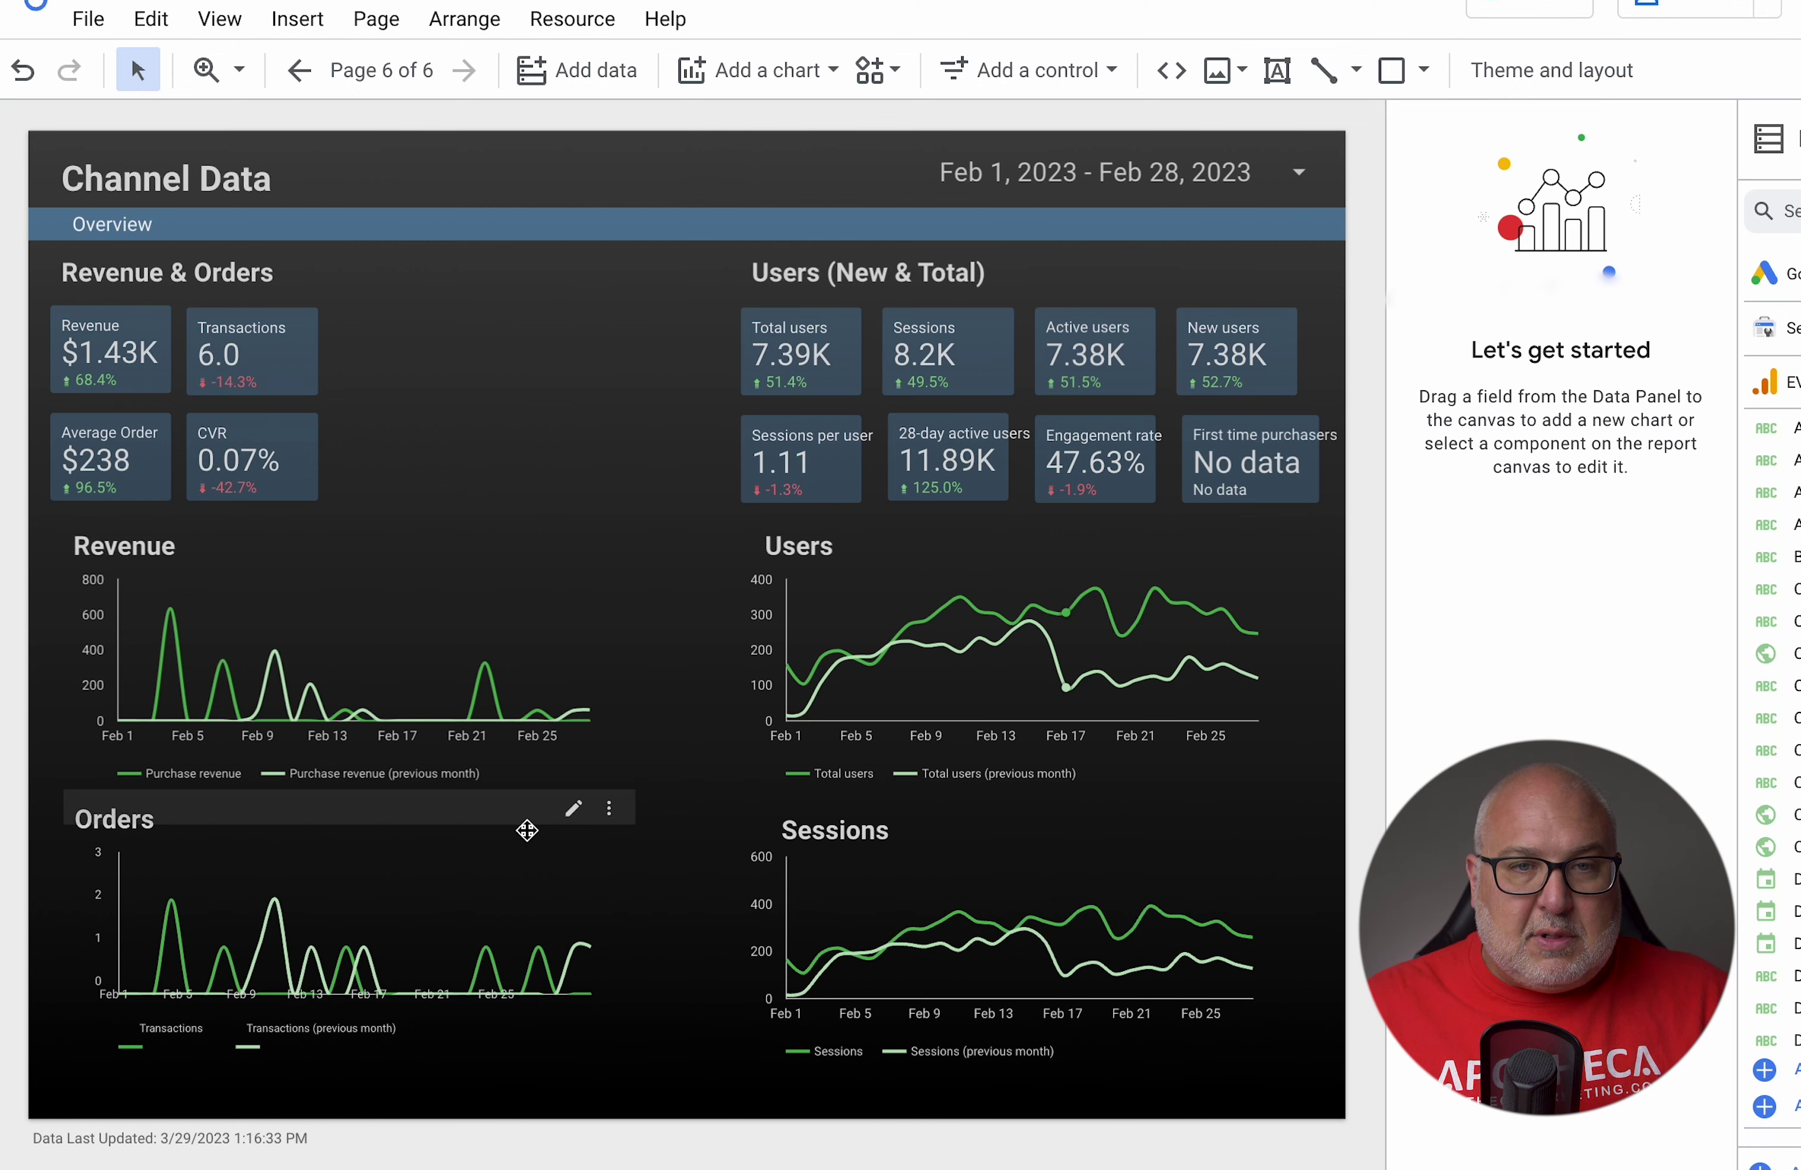
Step: Review the date range control and the Revenue, Transactions and CVR scorecards, then show the Report Pages list
click(1080, 190)
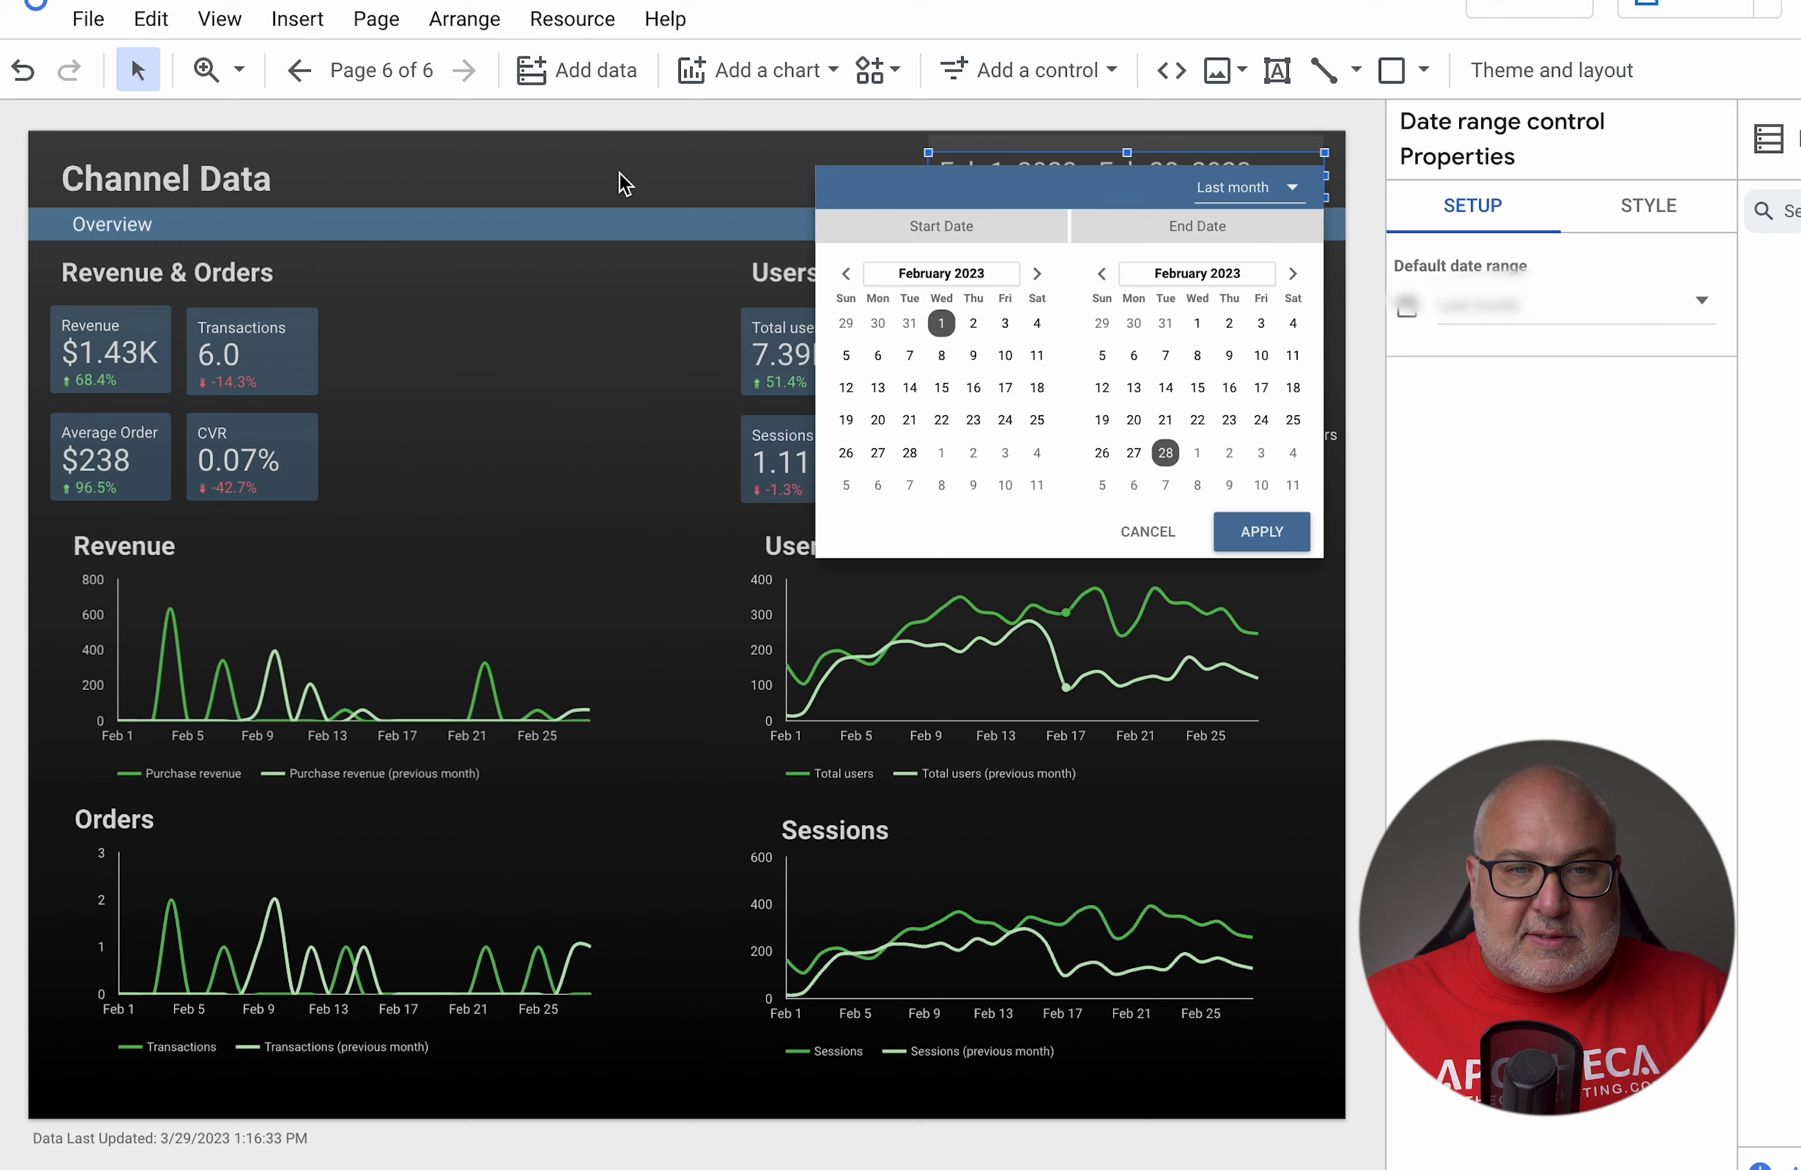
click(621, 182)
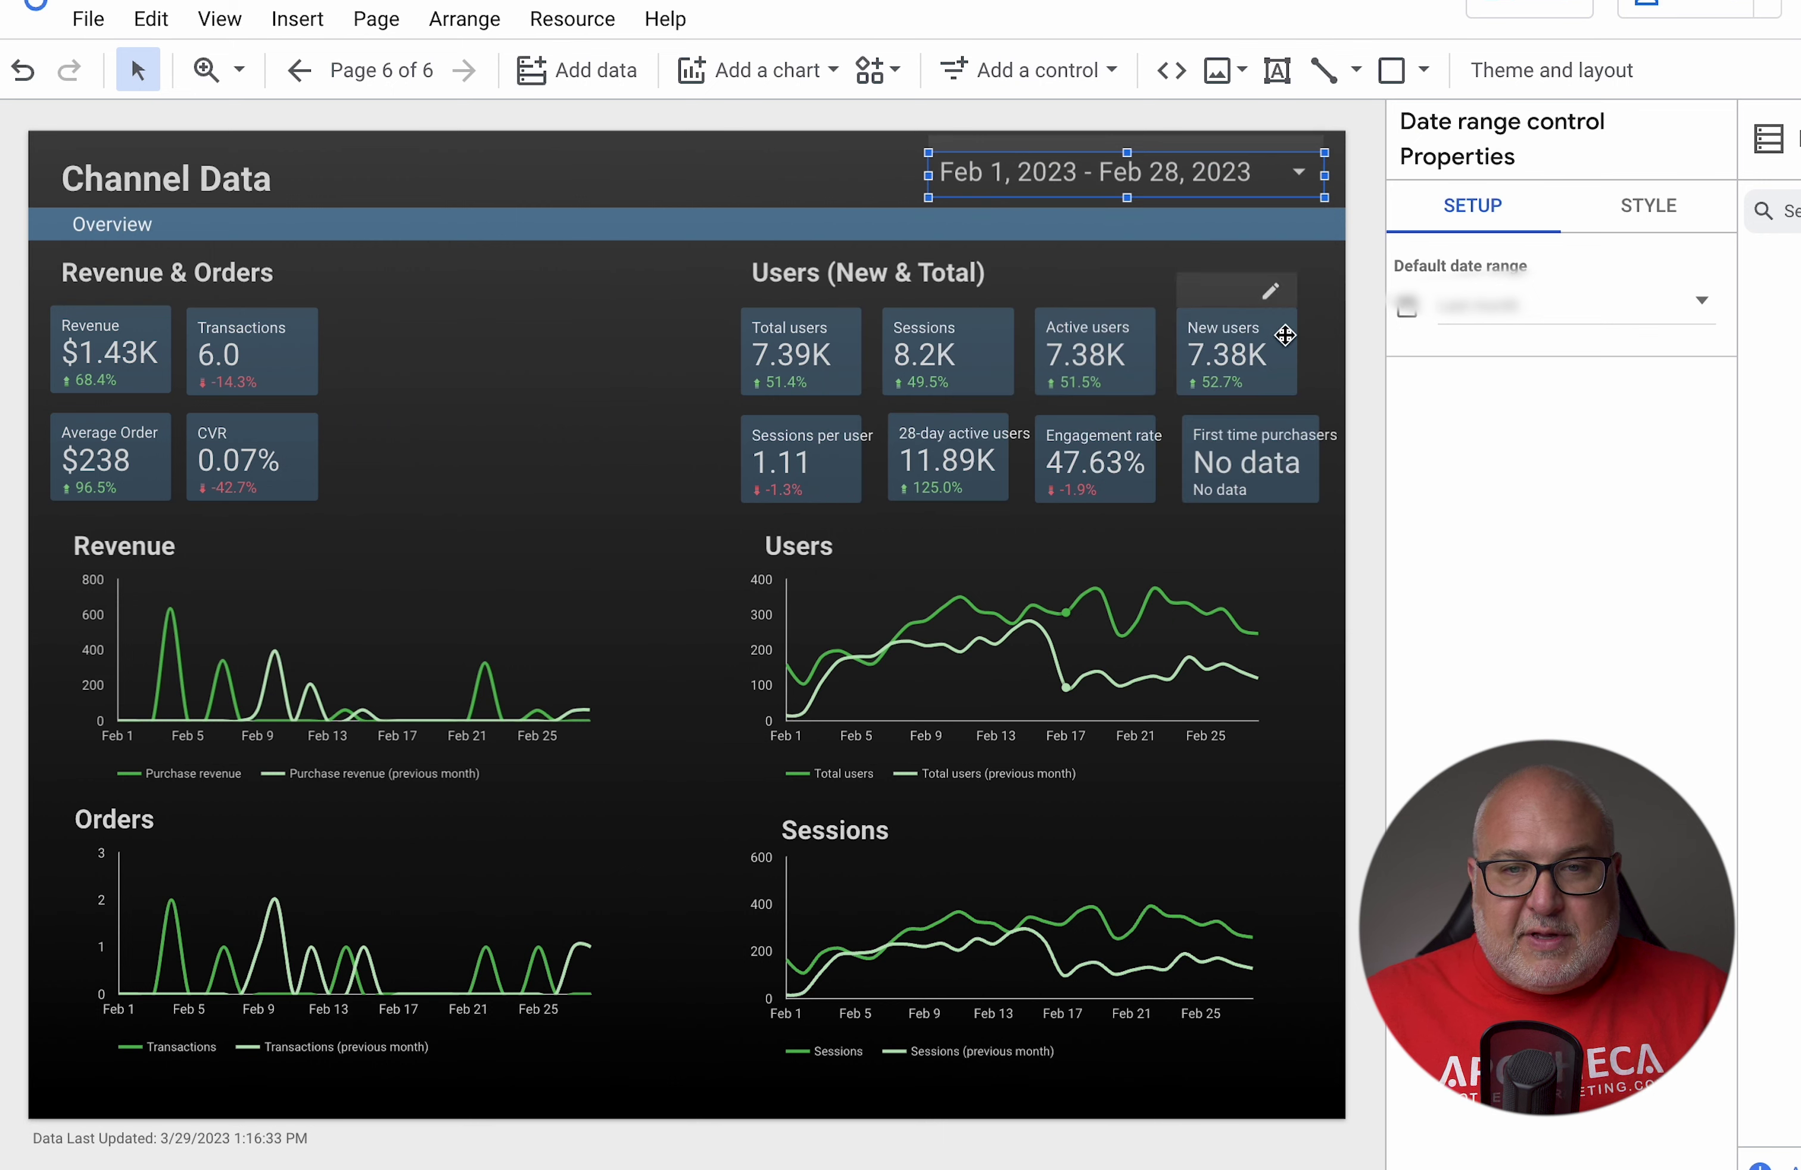
click(122, 369)
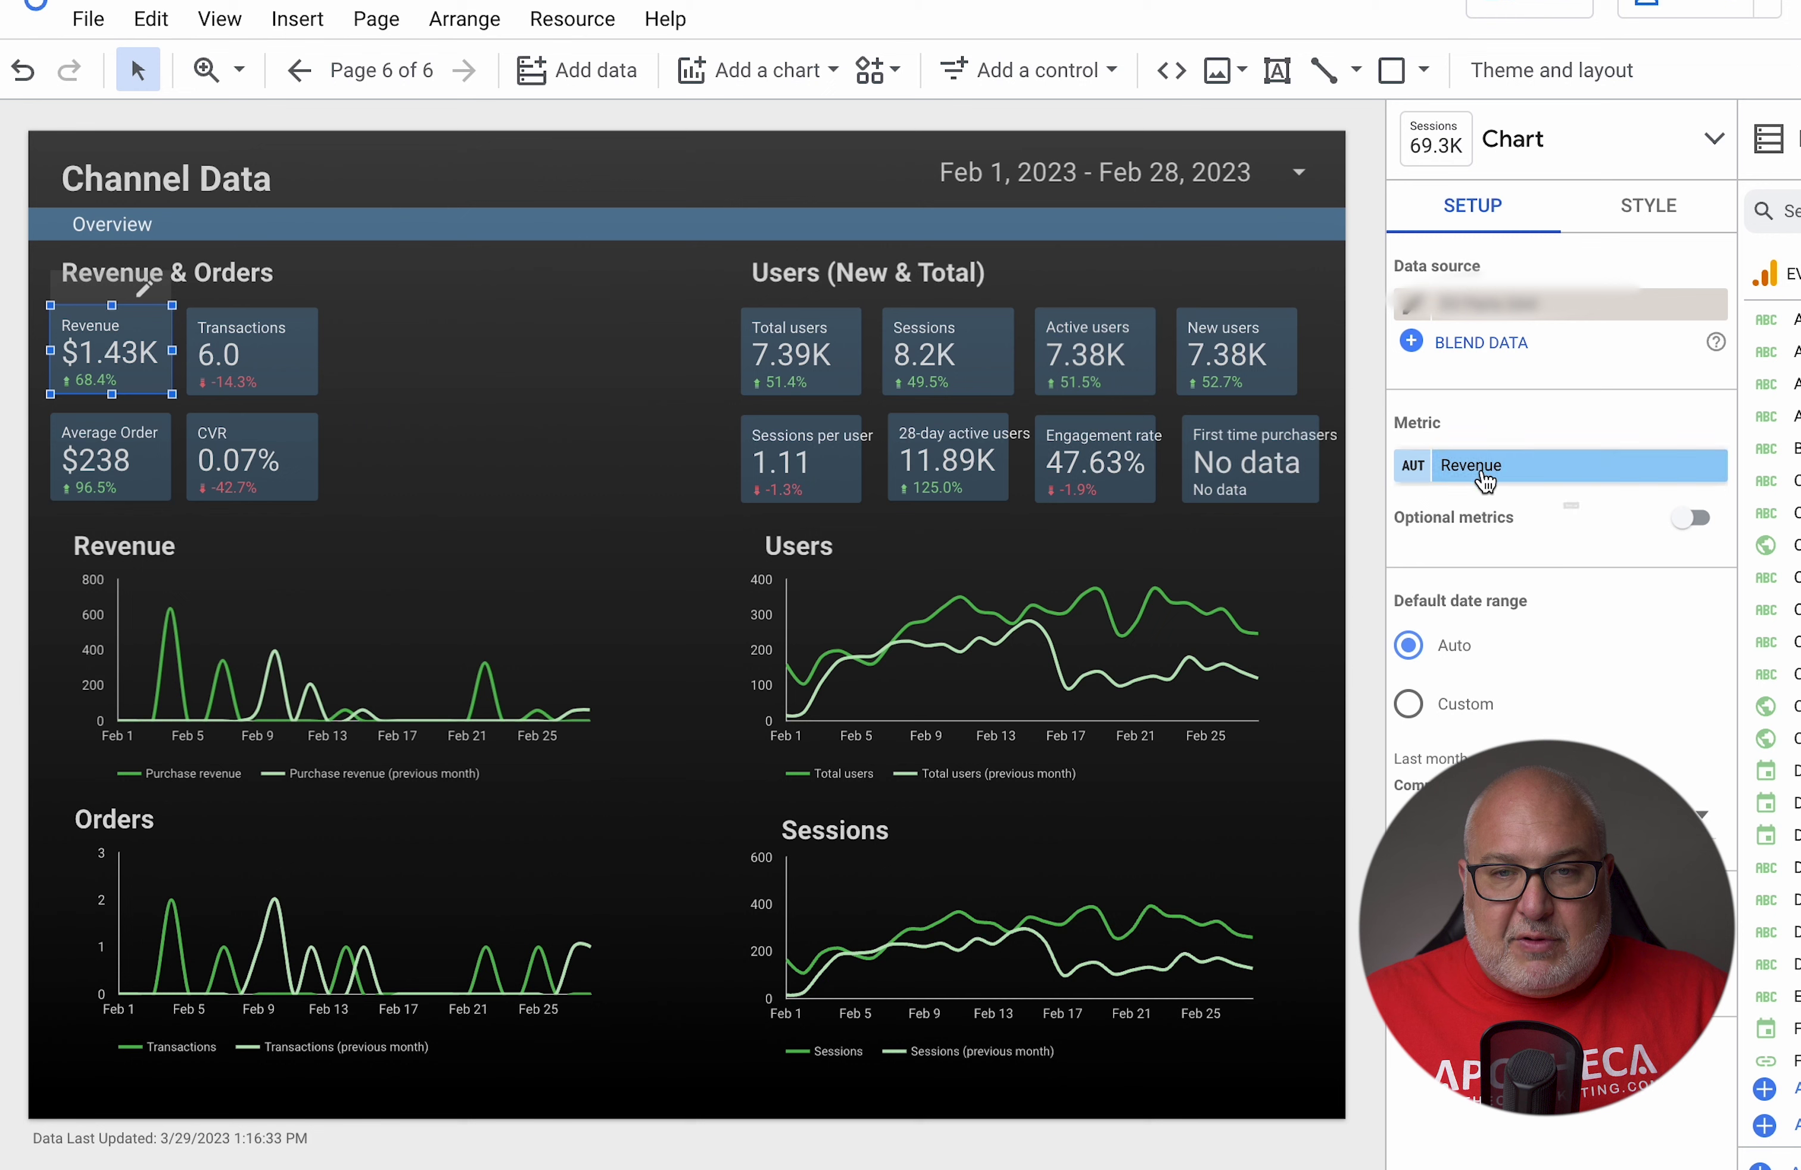
click(275, 373)
click(241, 446)
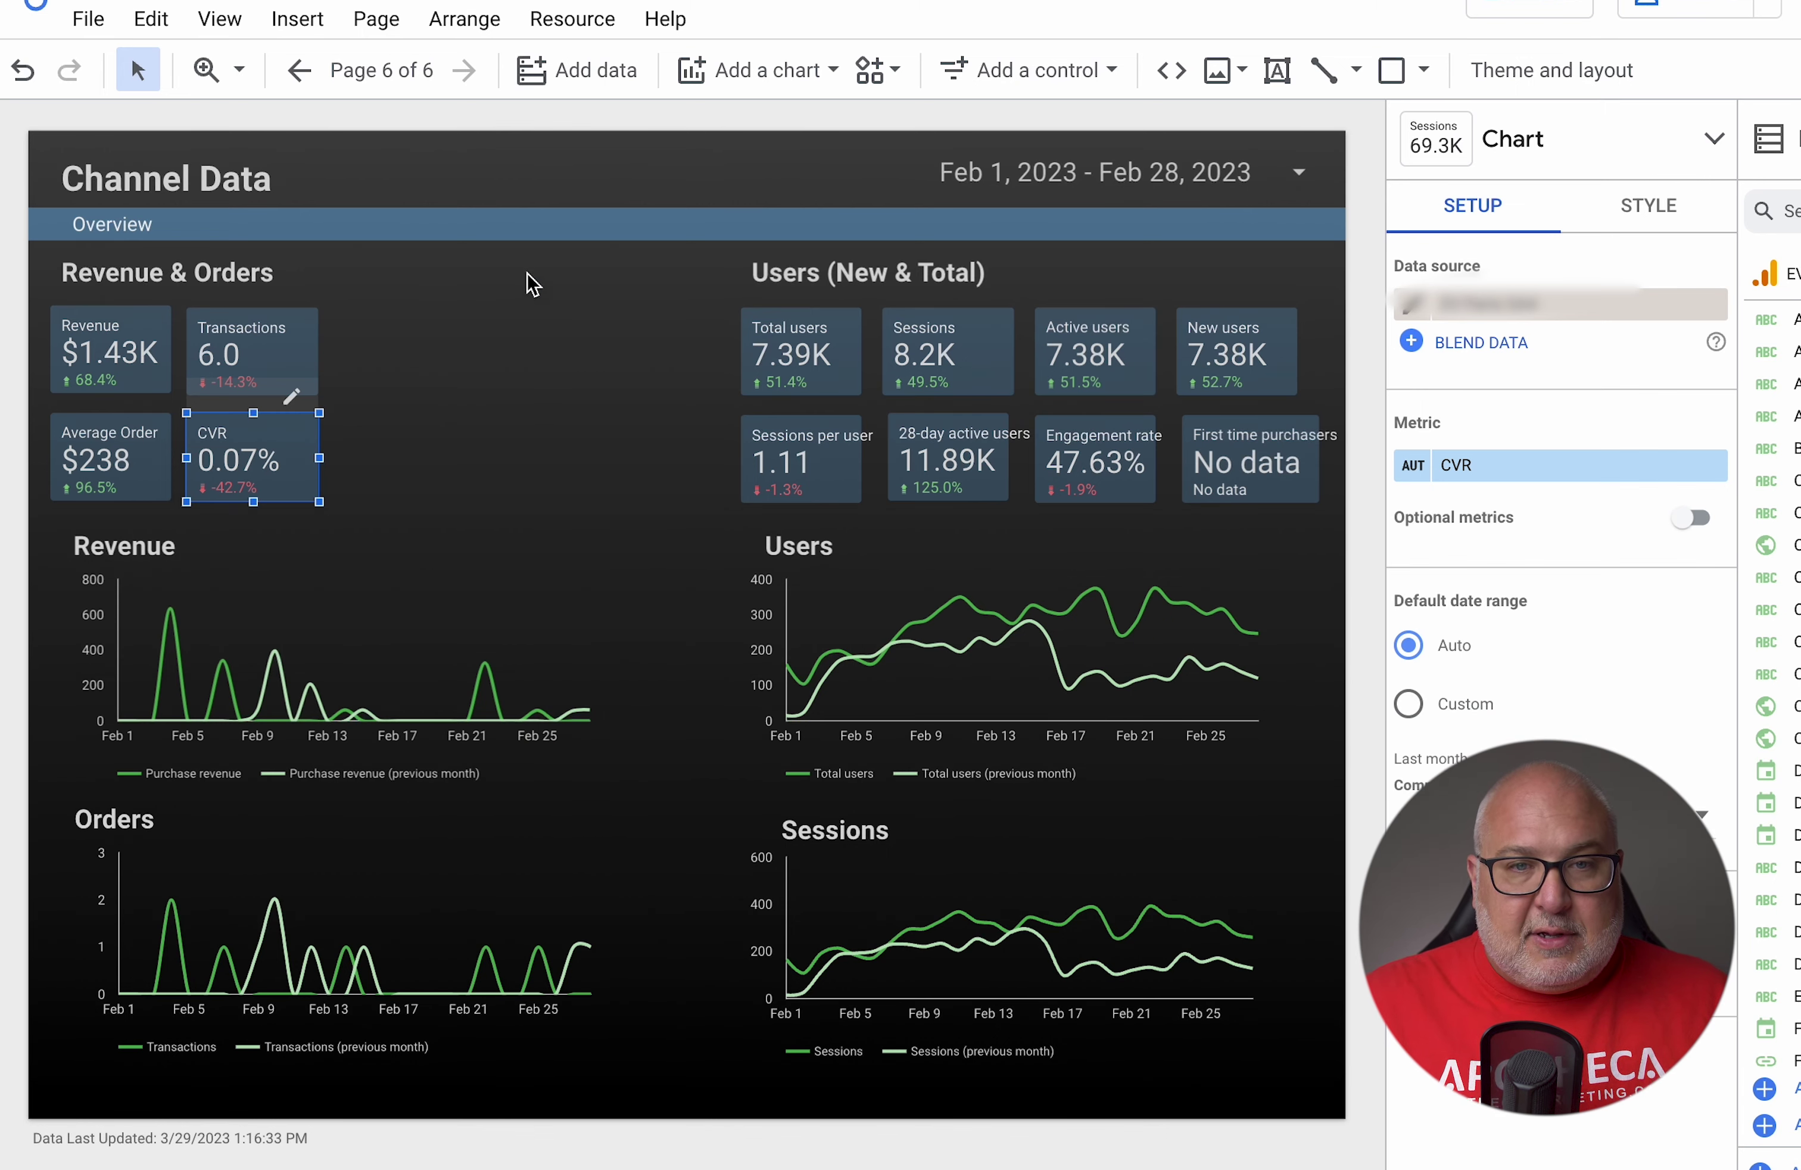
click(409, 71)
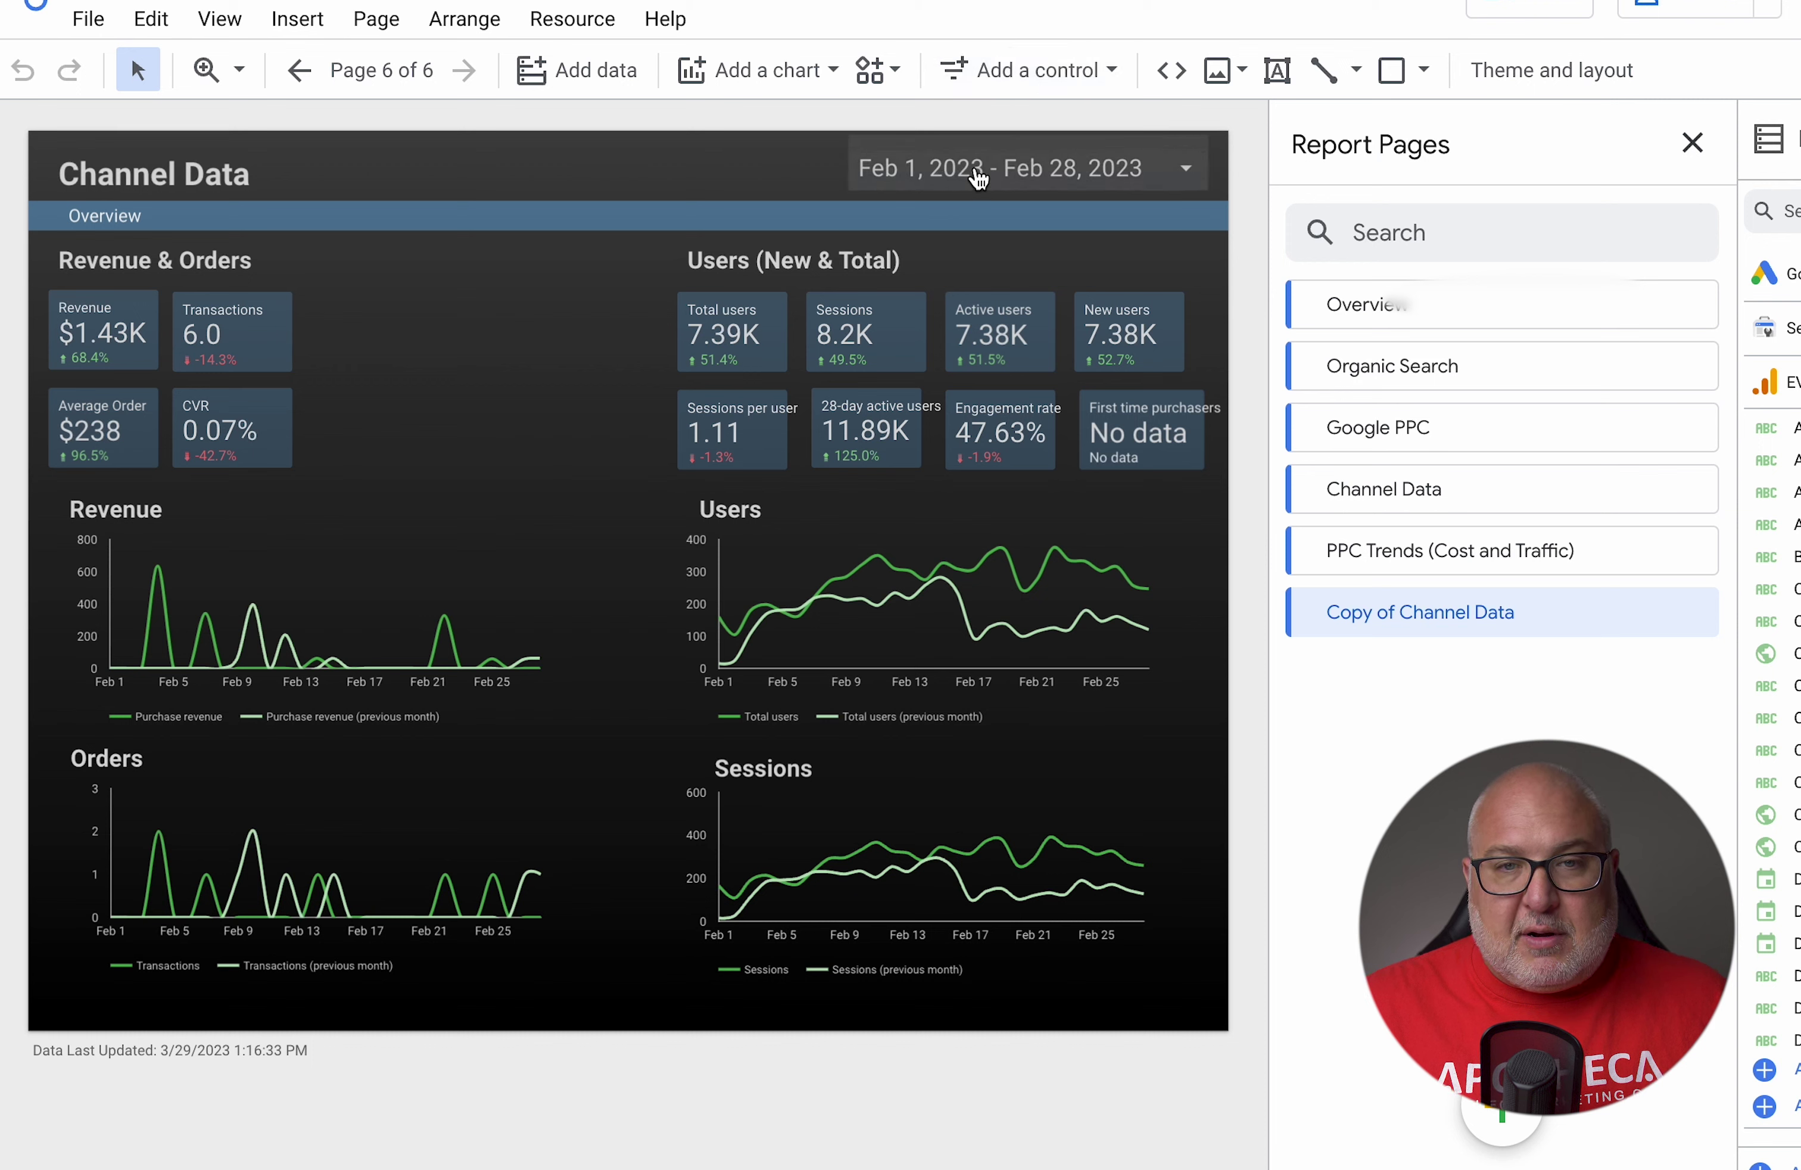
Step: Place a drop-down list control beside the dates using Session default channel grouping as its field
click(1020, 73)
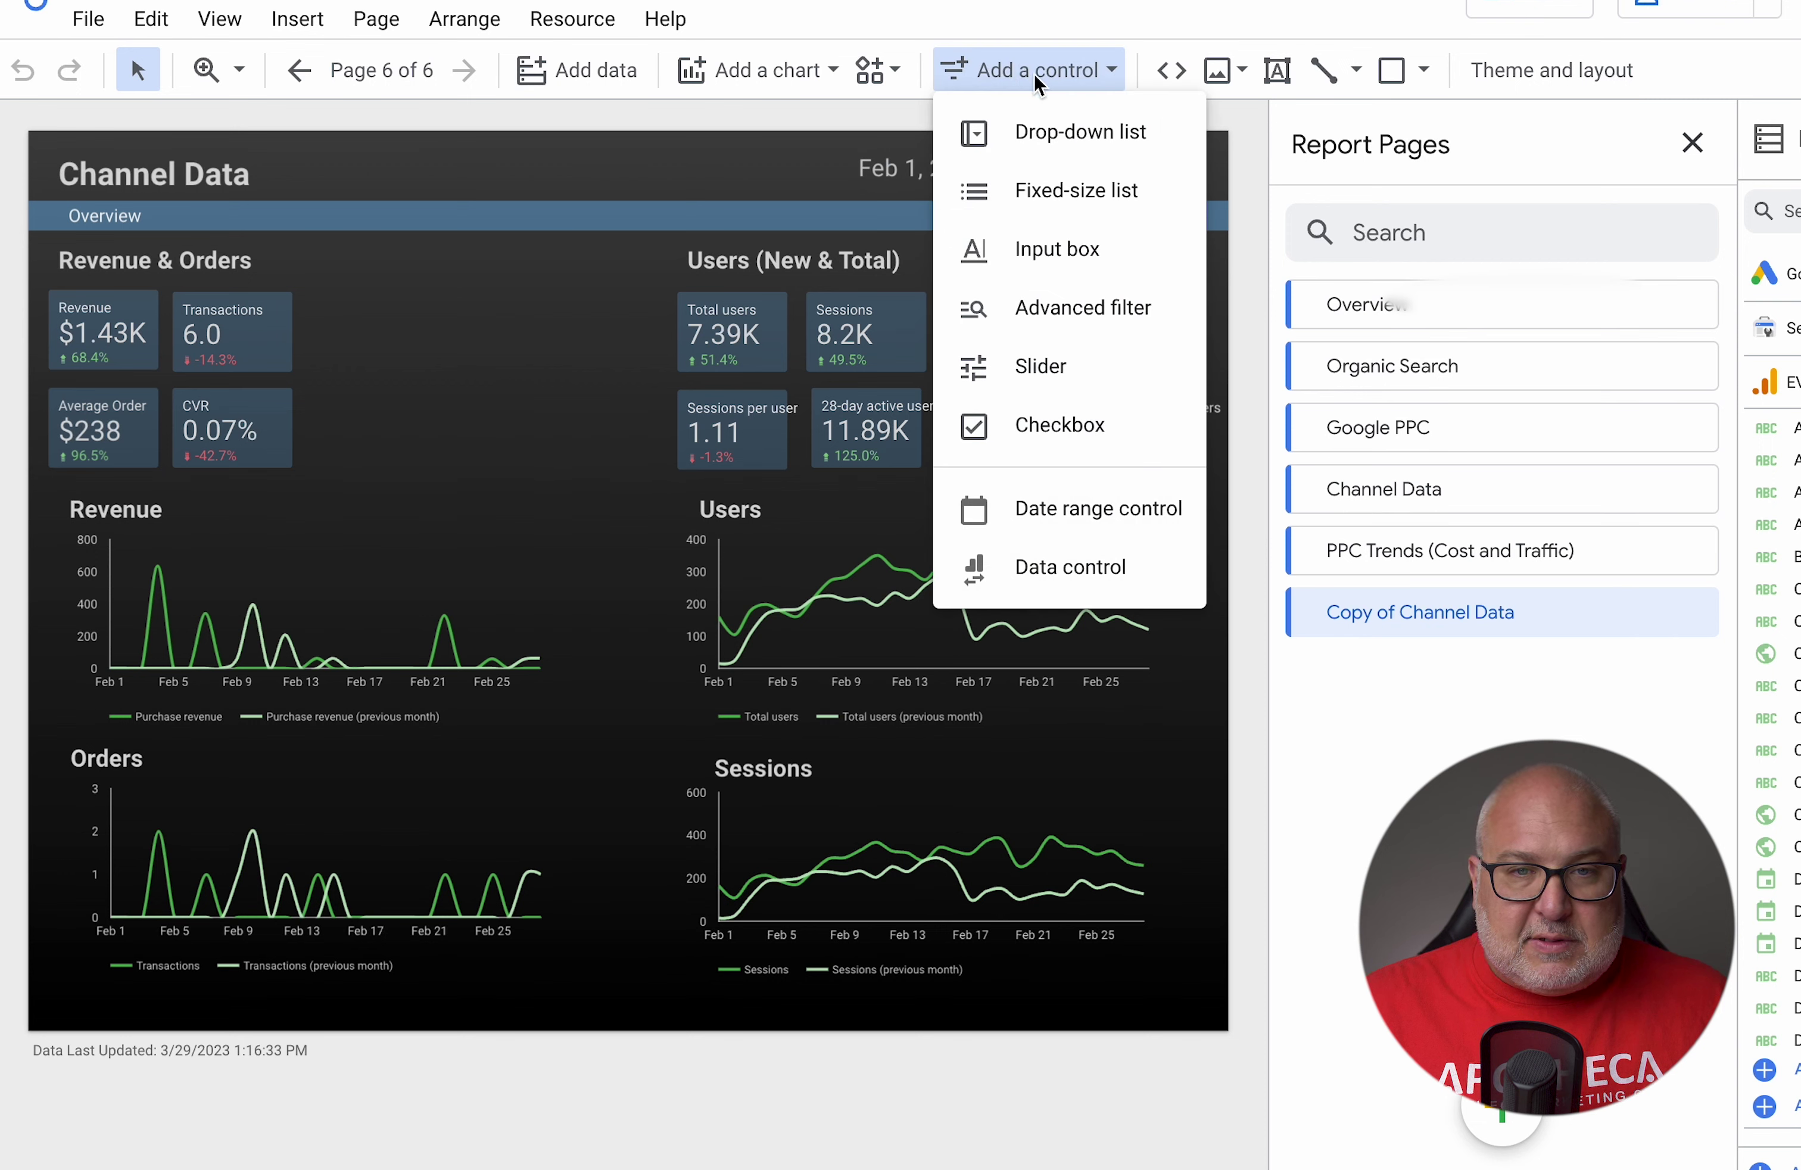
click(1065, 125)
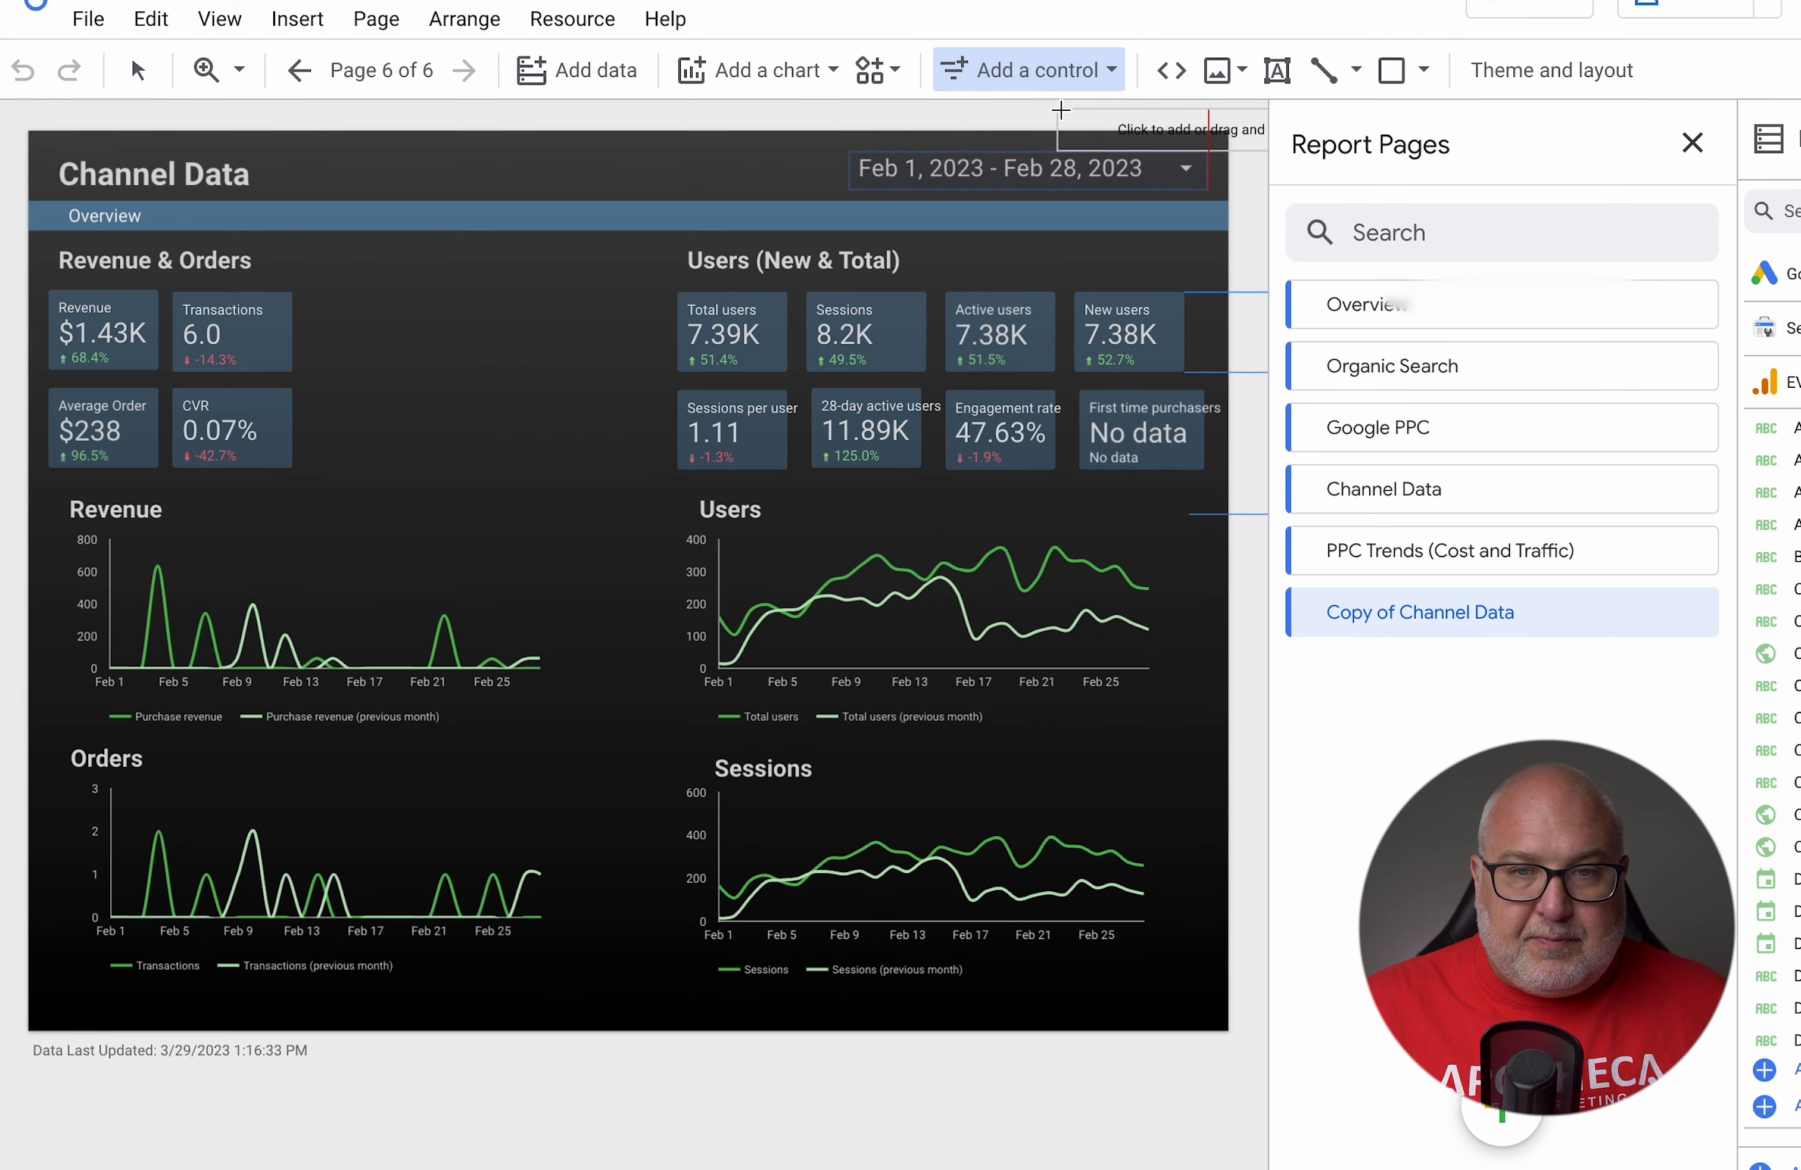
click(511, 149)
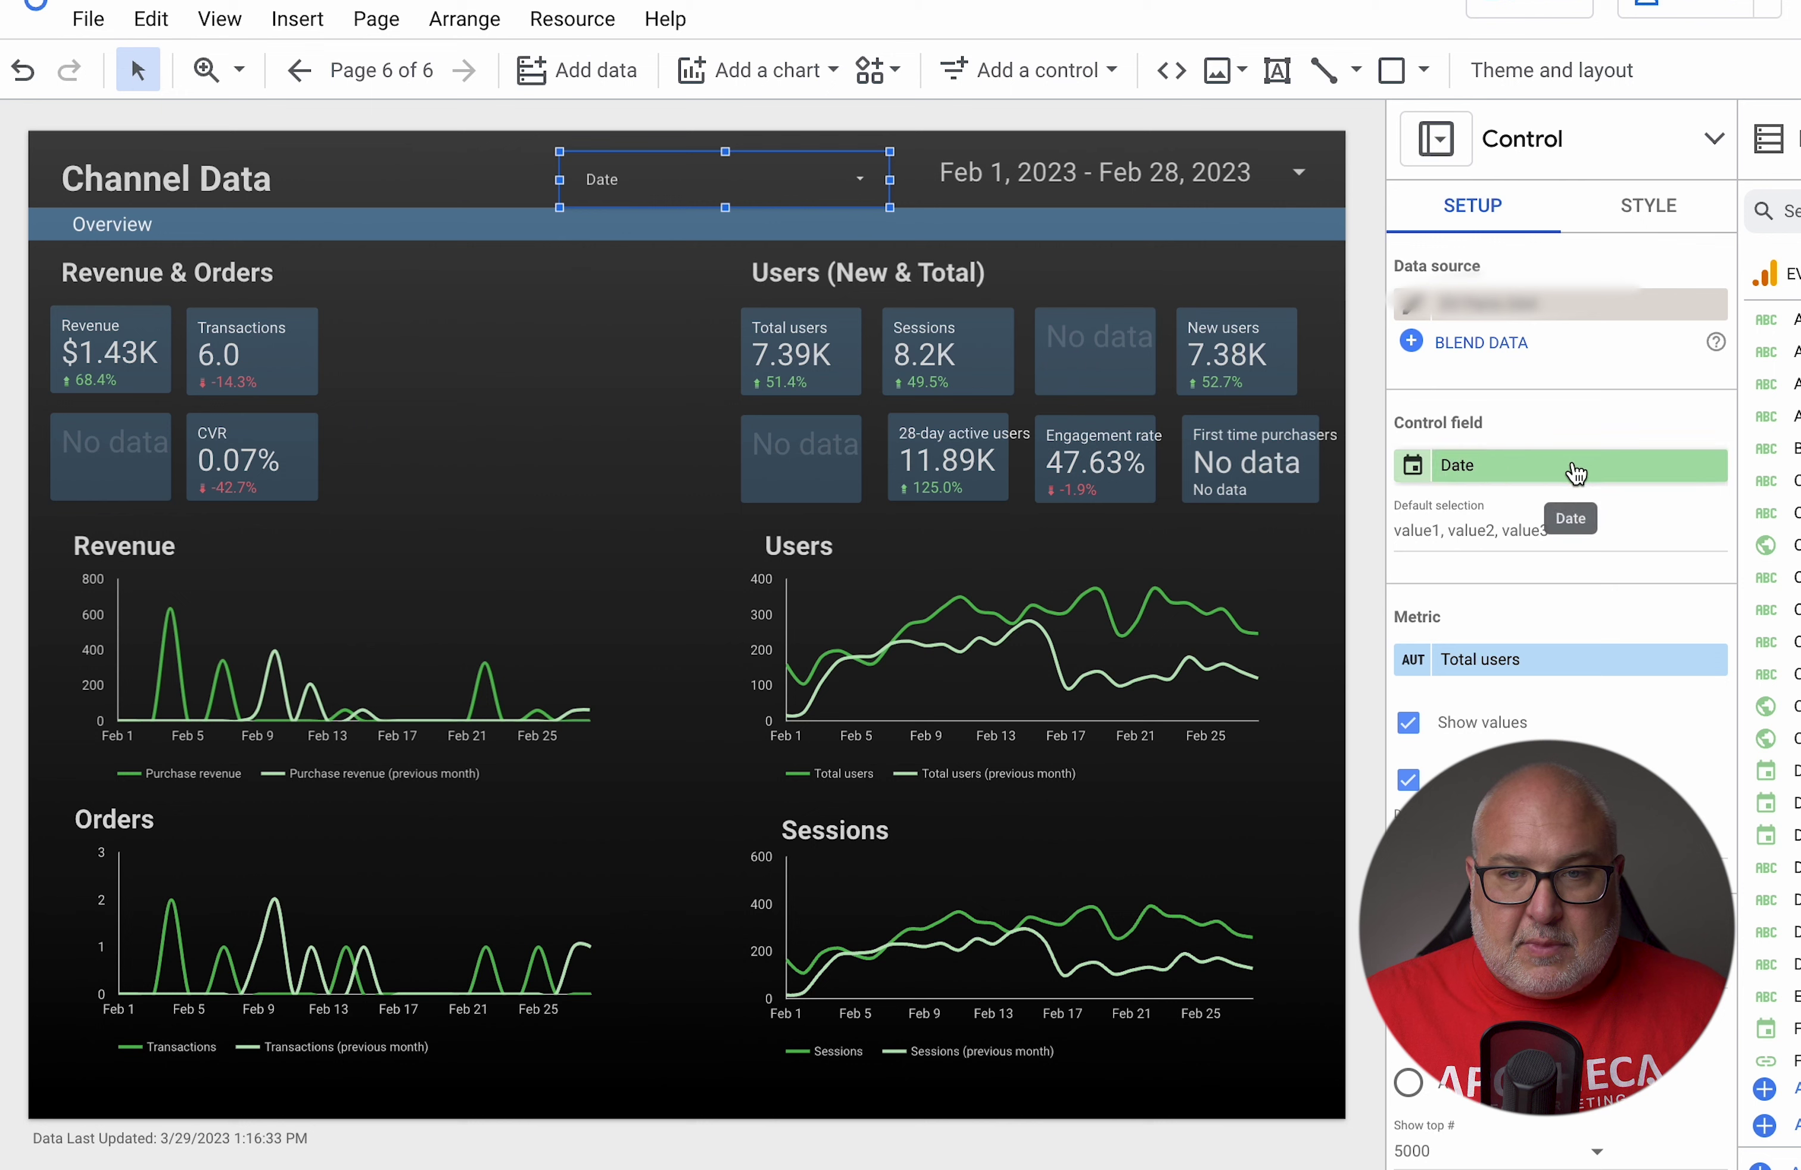
click(1709, 465)
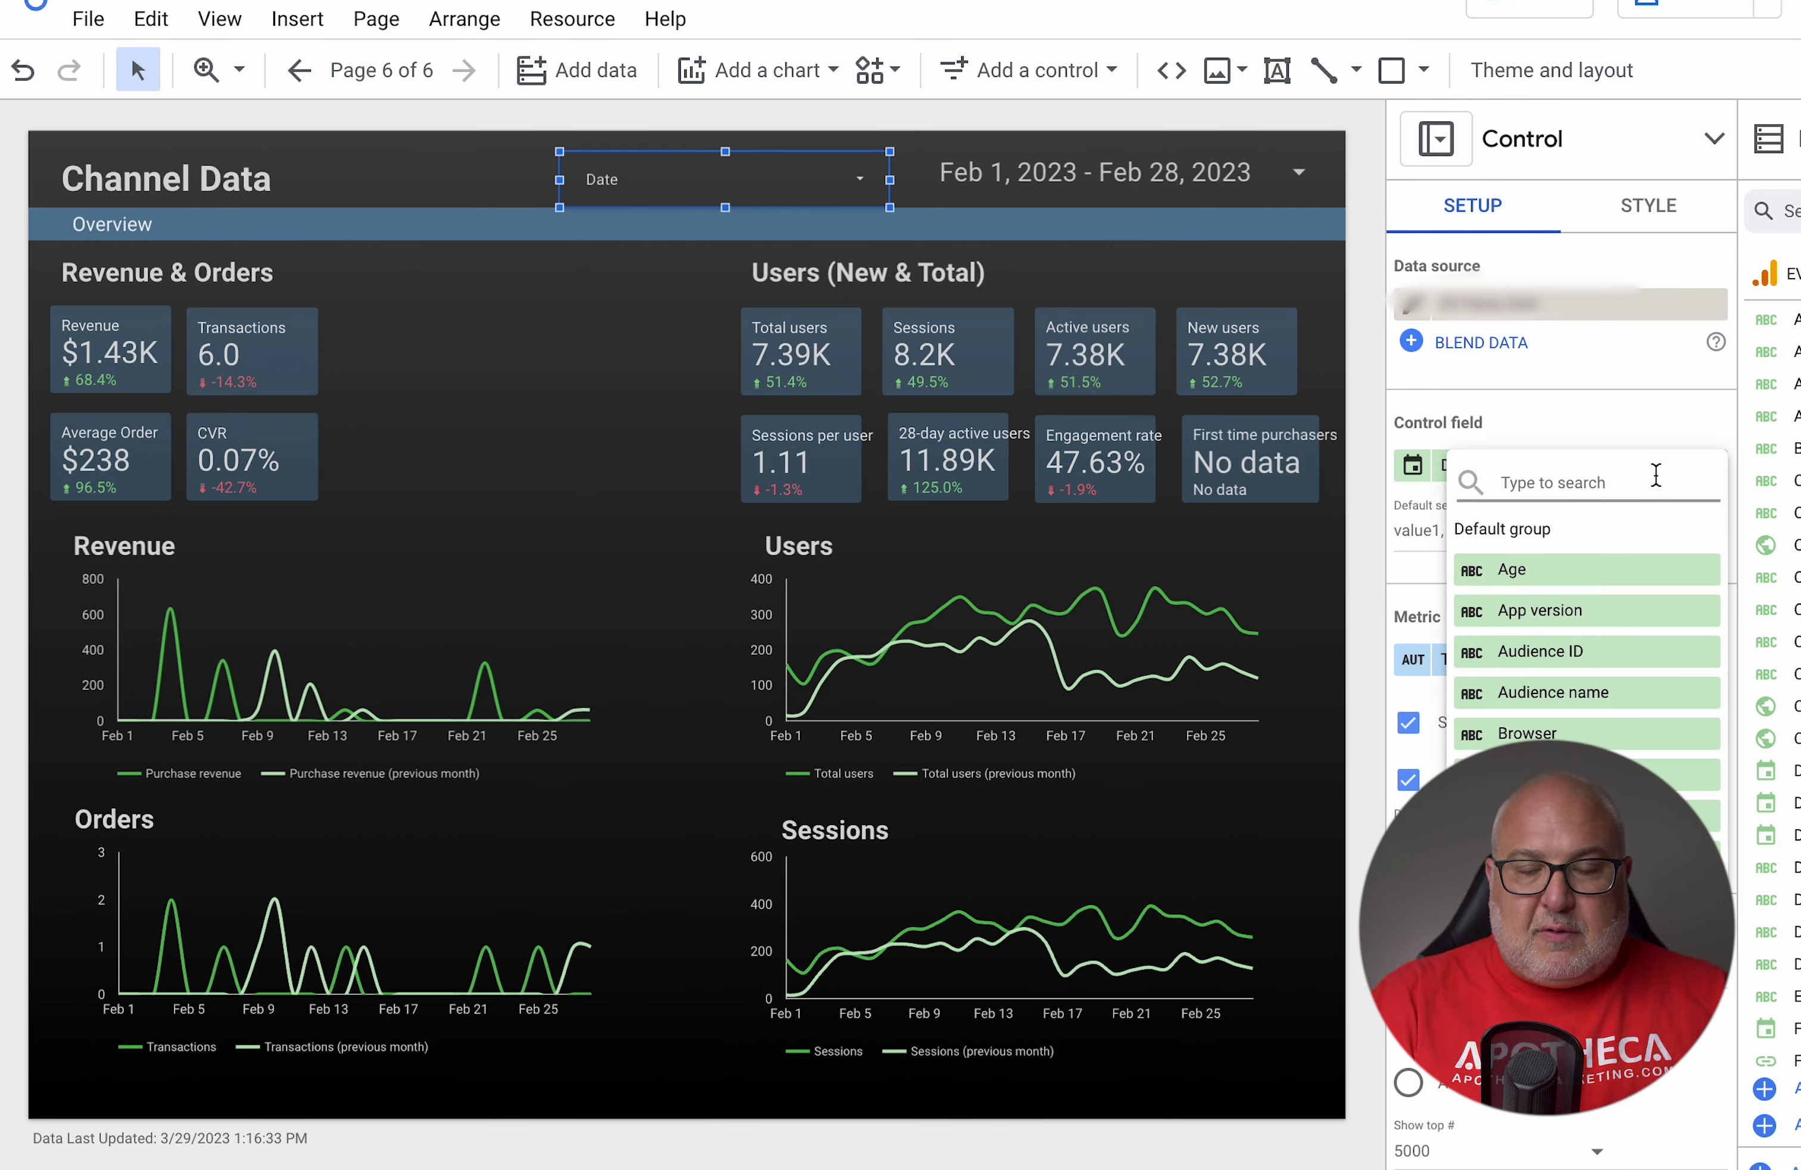
text(defaul)
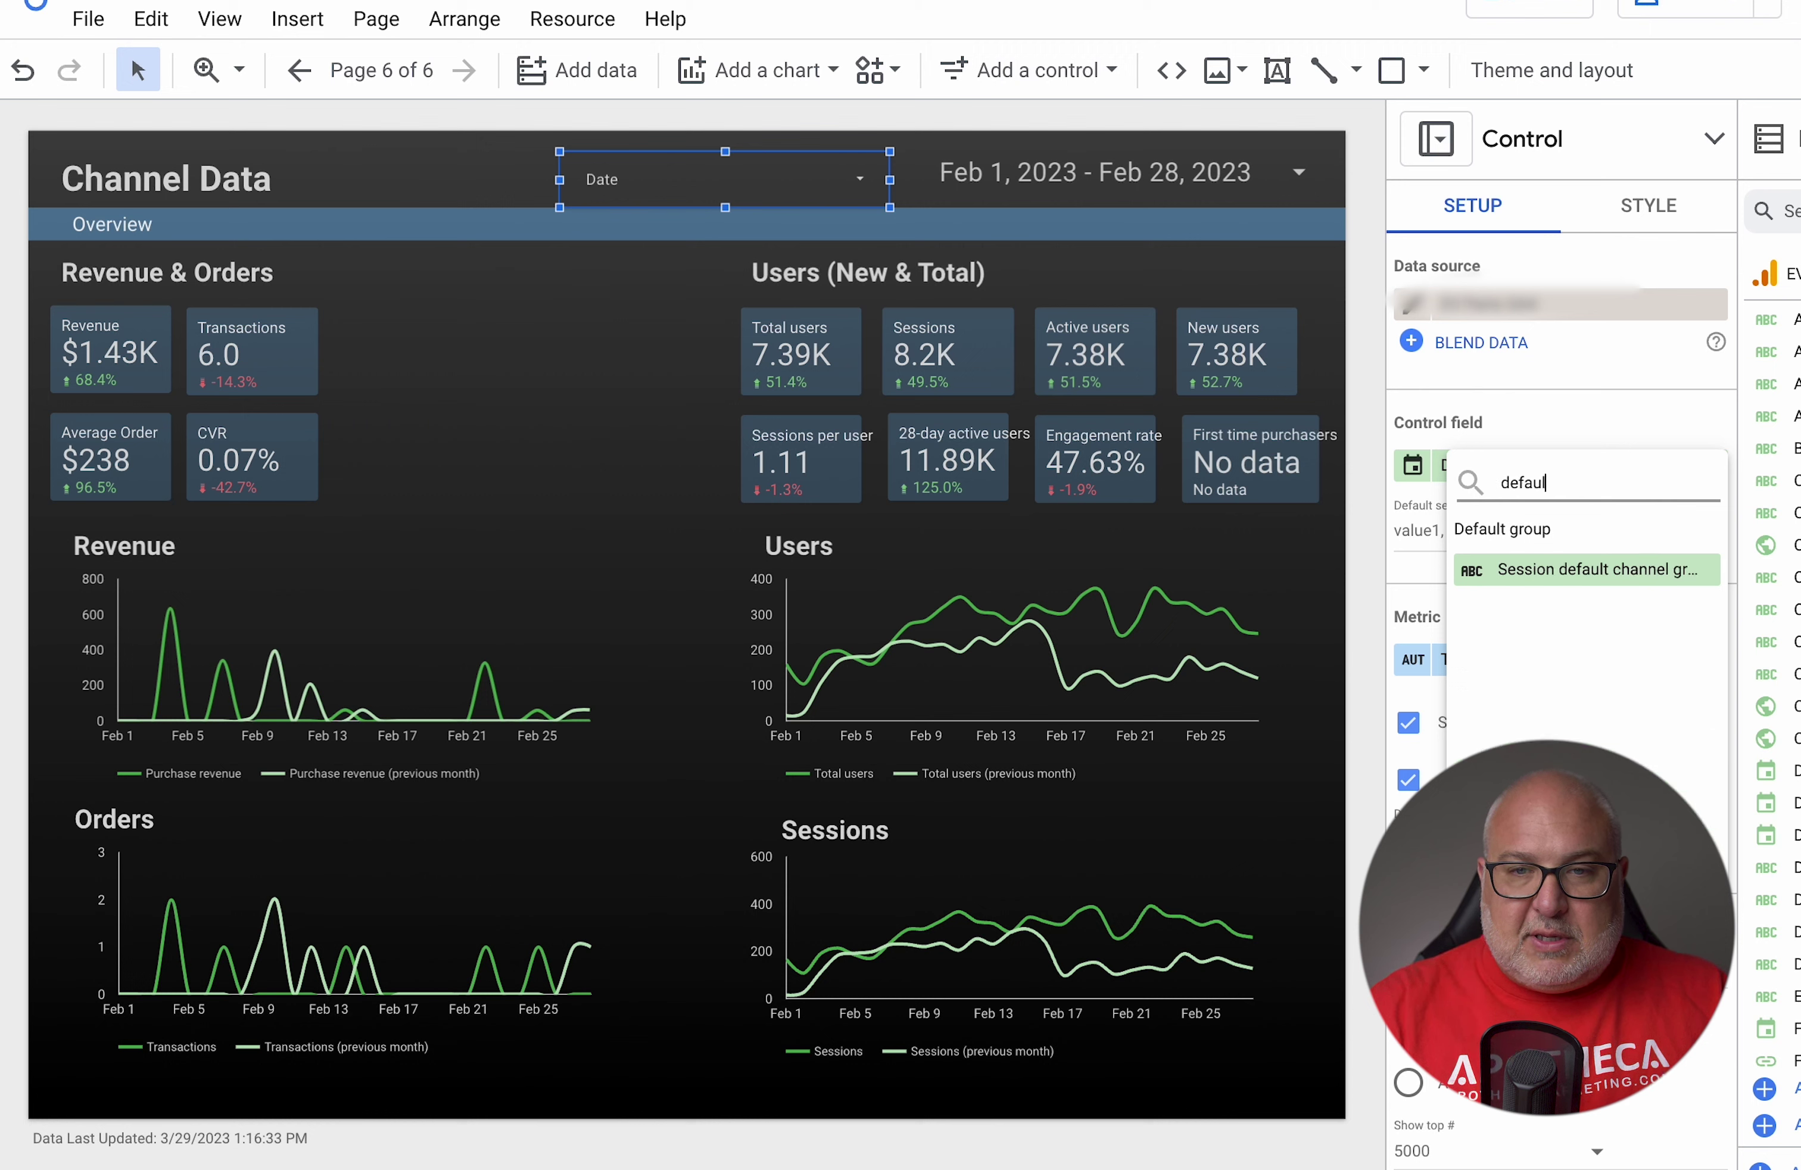
click(1577, 581)
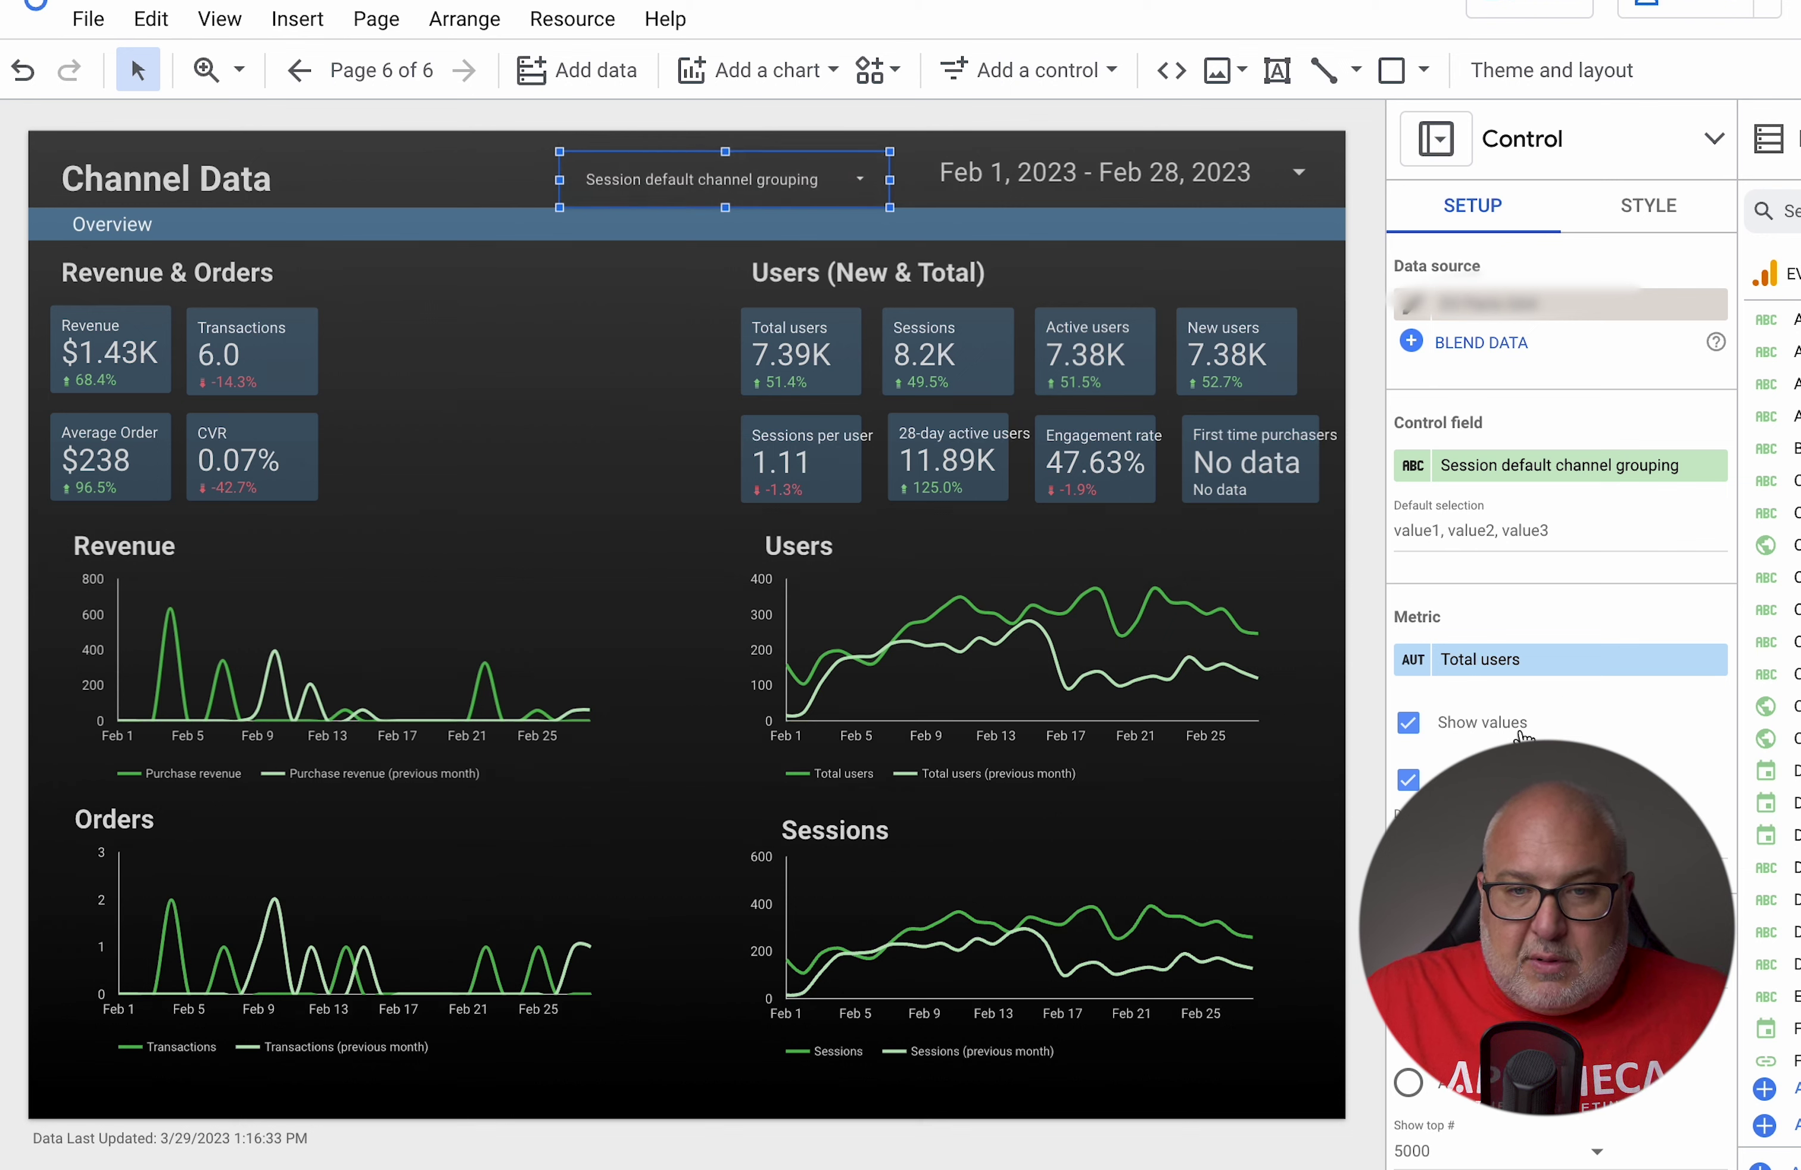
Step: Preview the drop-down's channel list and hide the user counts shown beside each channel
click(855, 180)
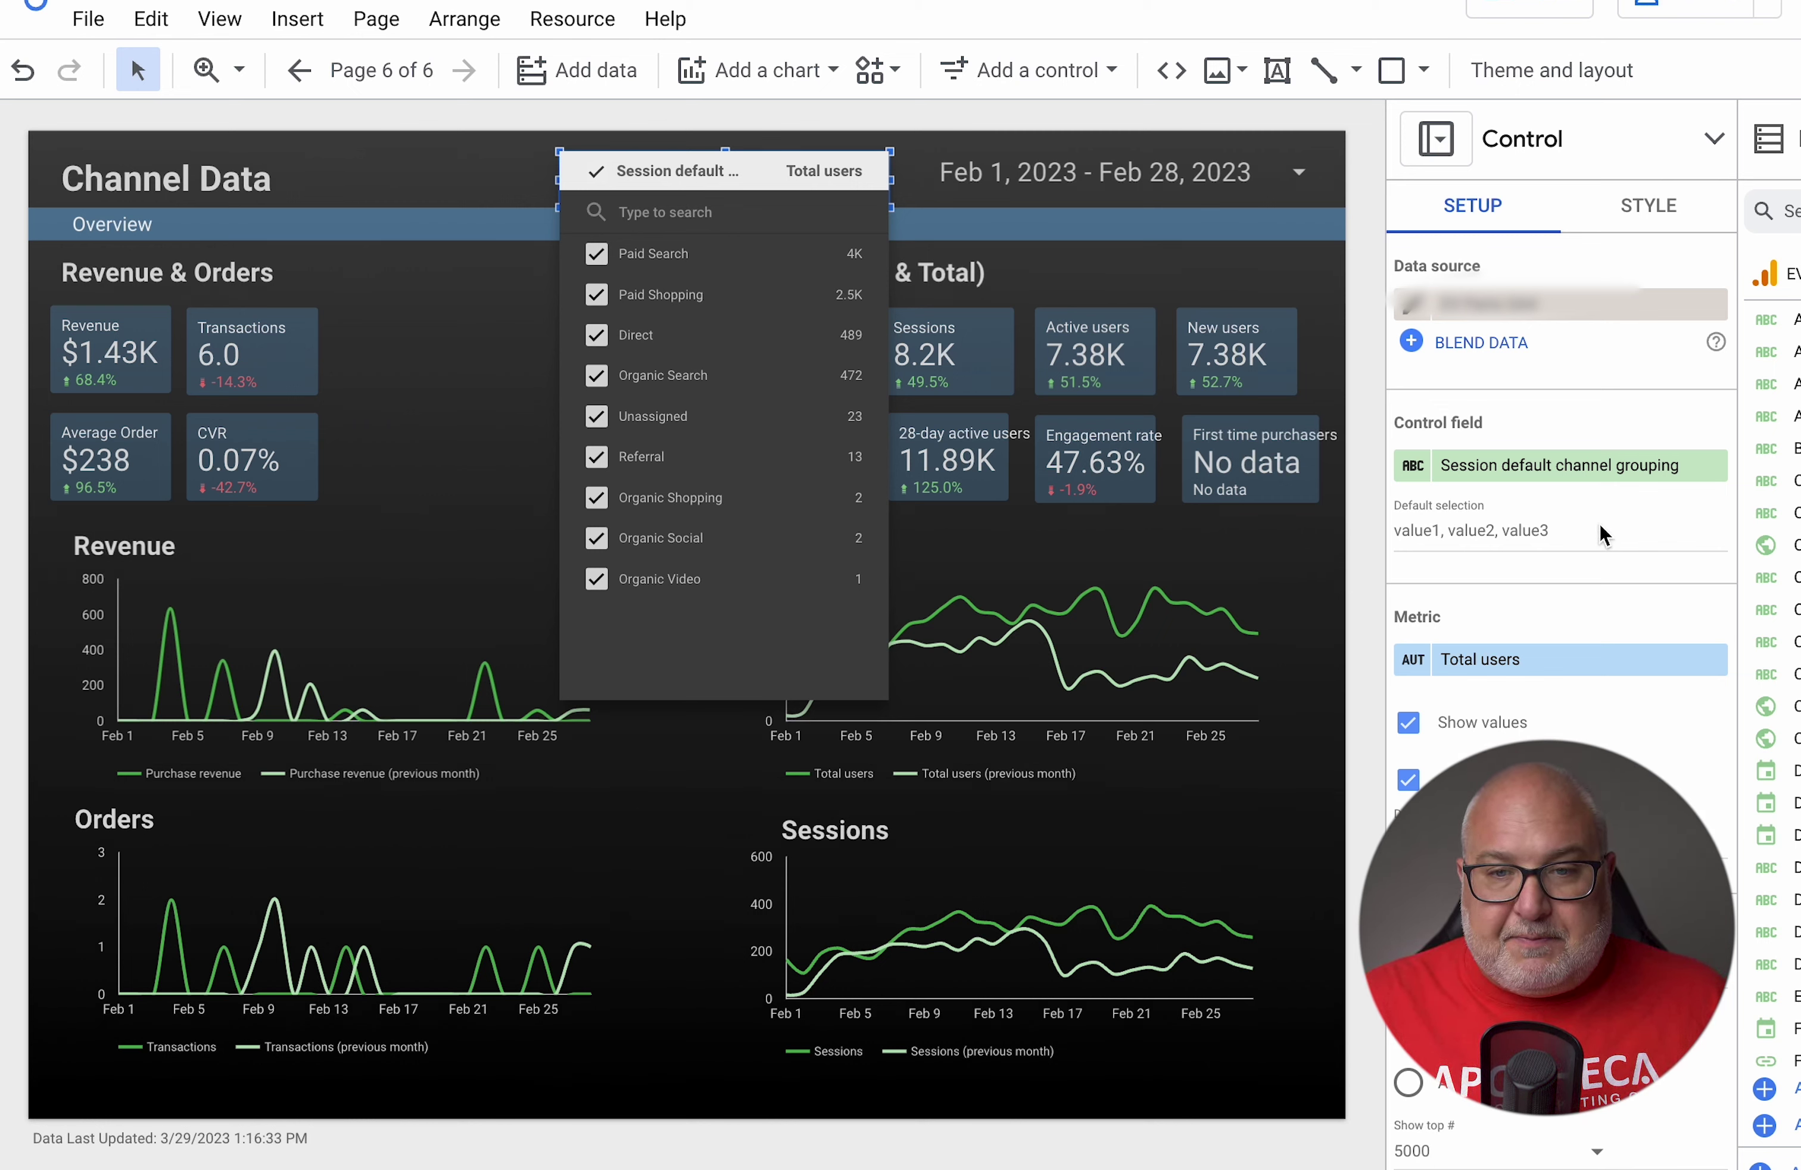
click(1647, 698)
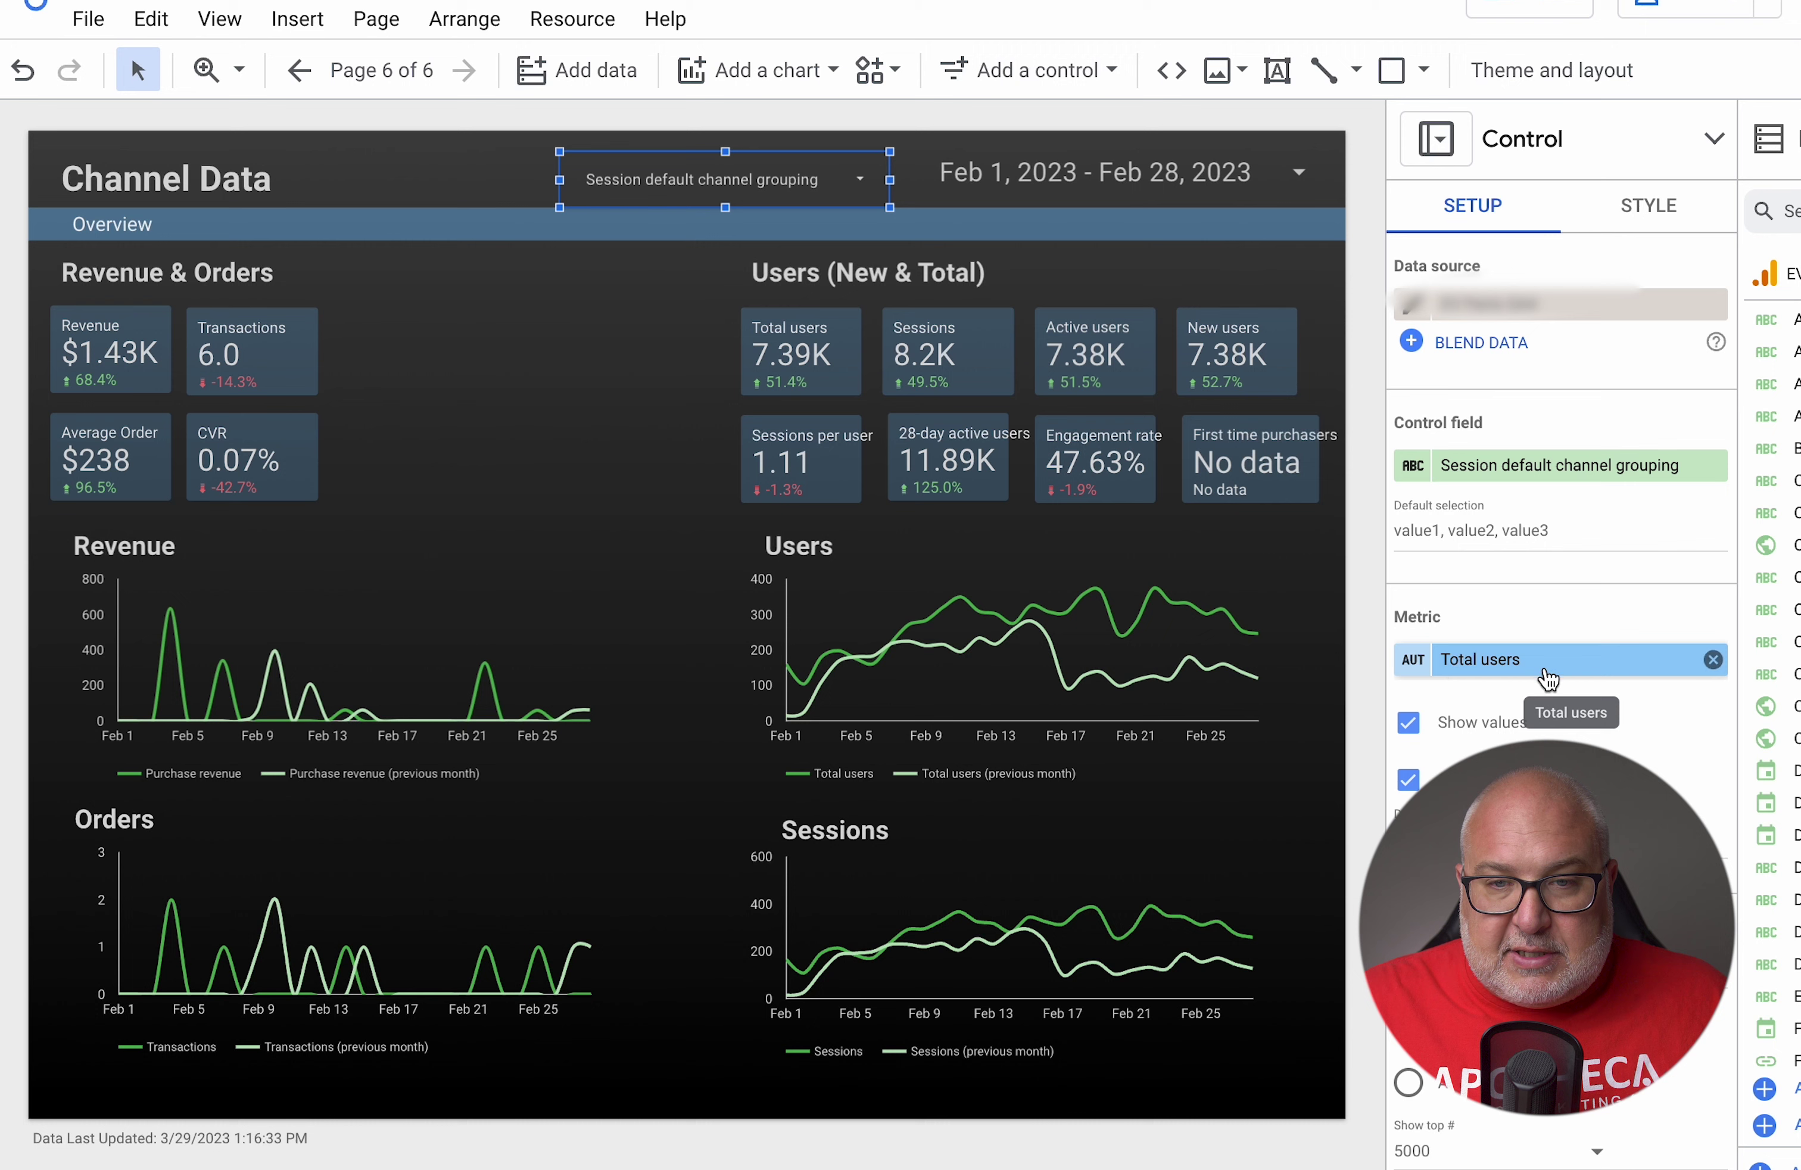
click(1409, 723)
click(817, 180)
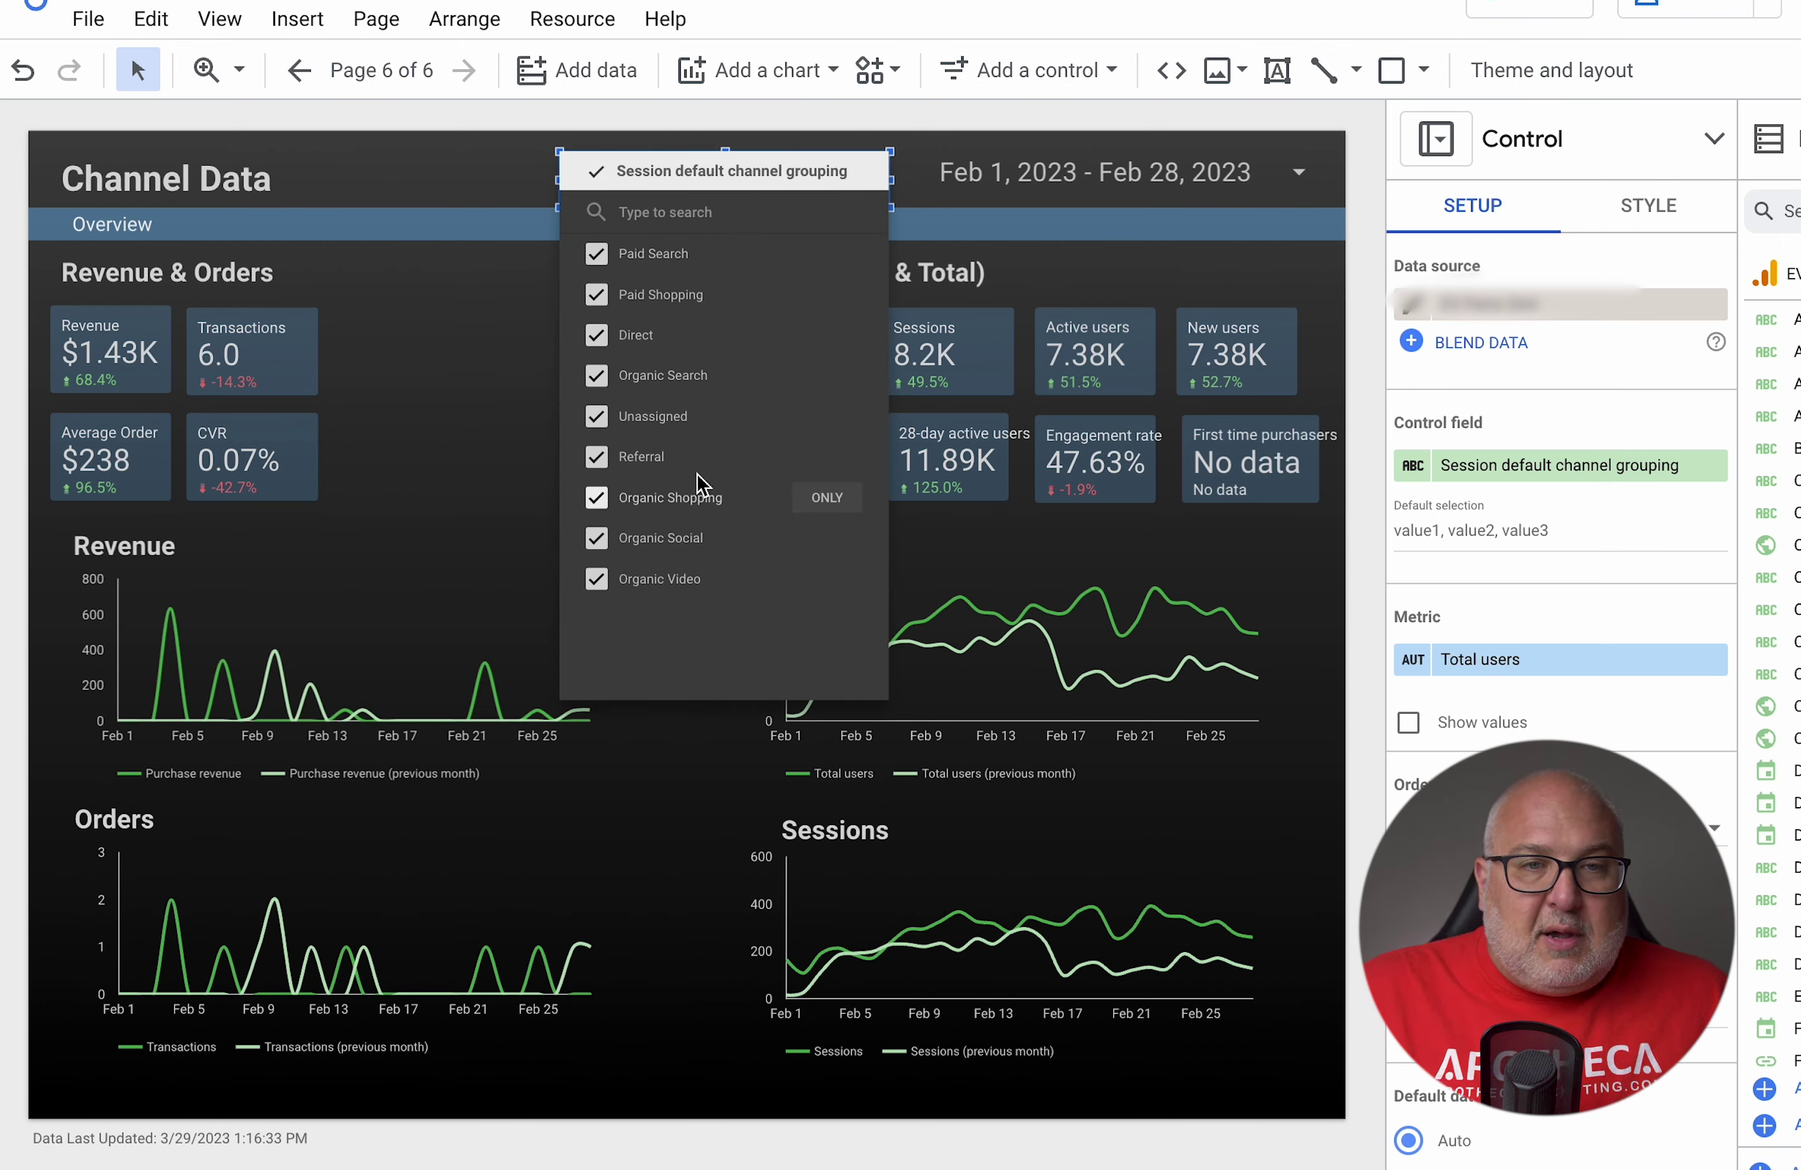
click(514, 265)
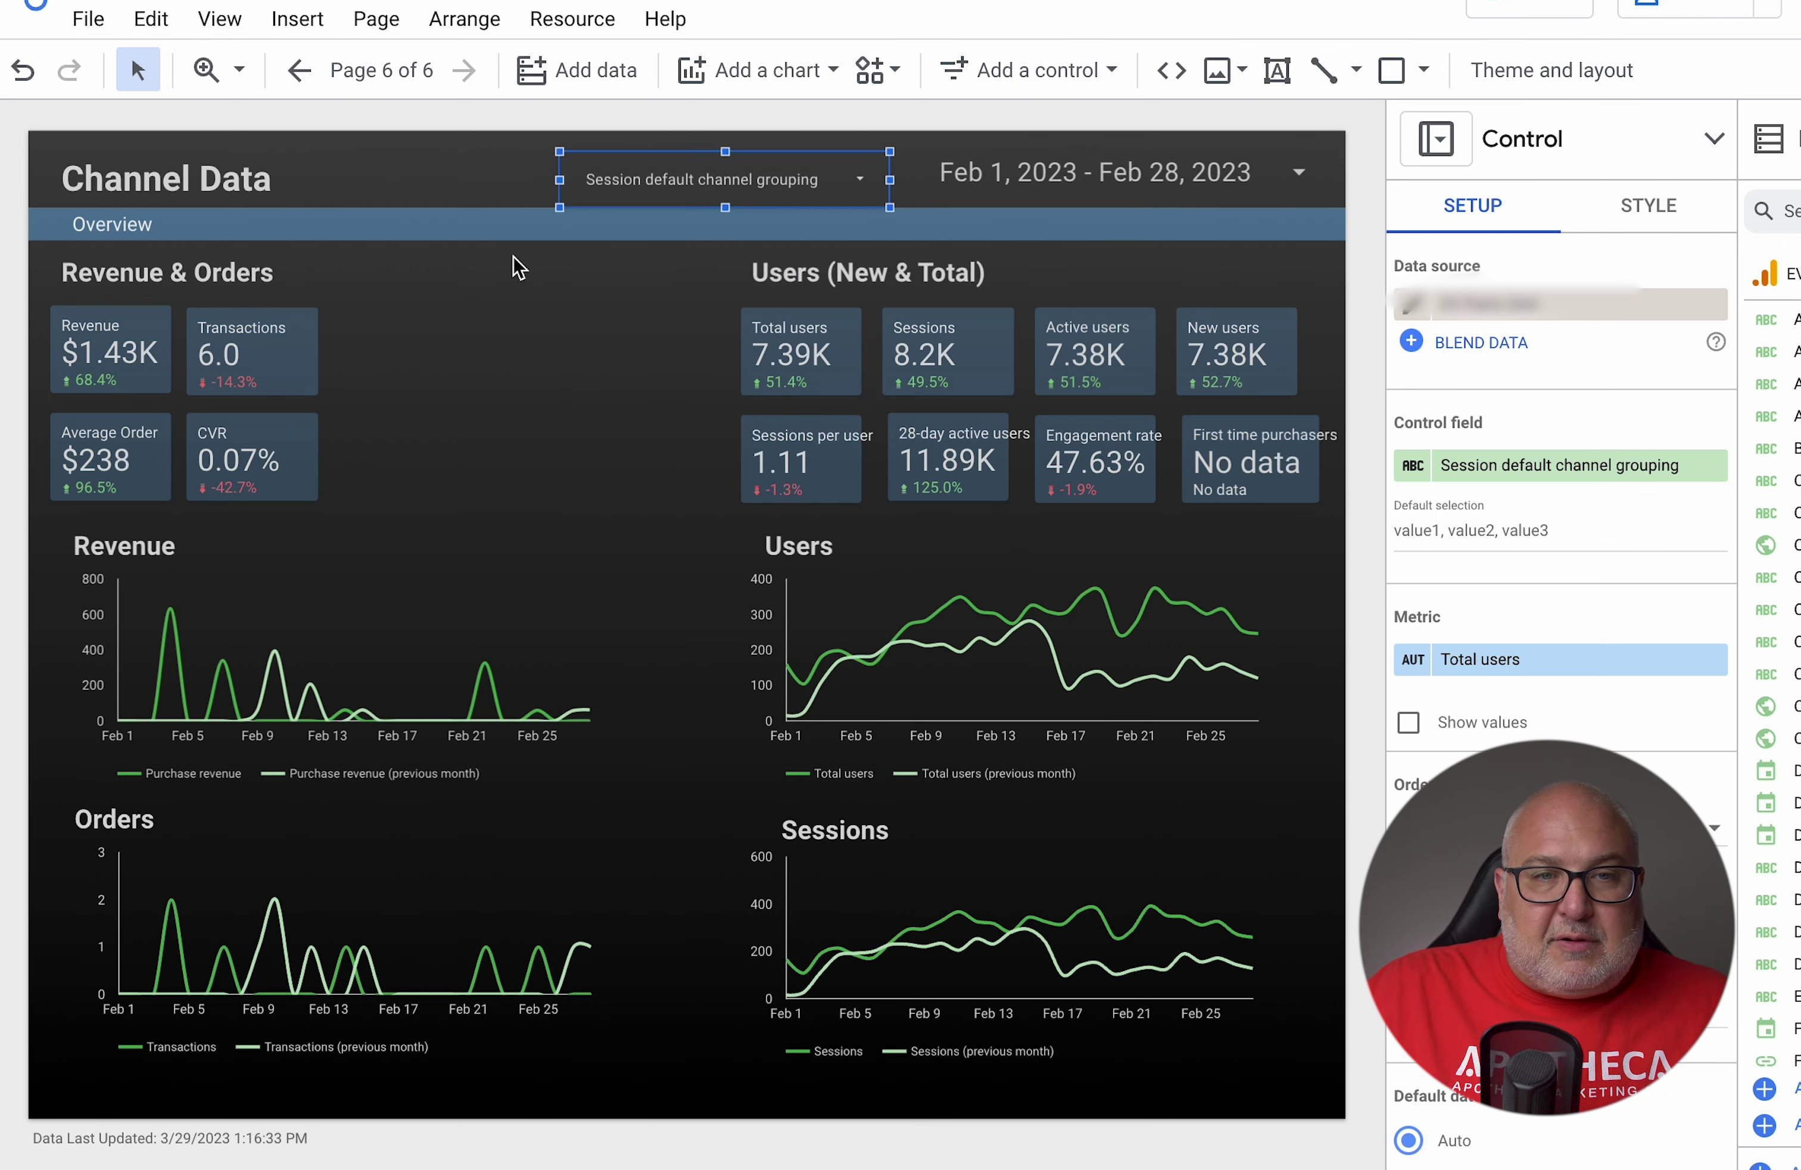
click(628, 186)
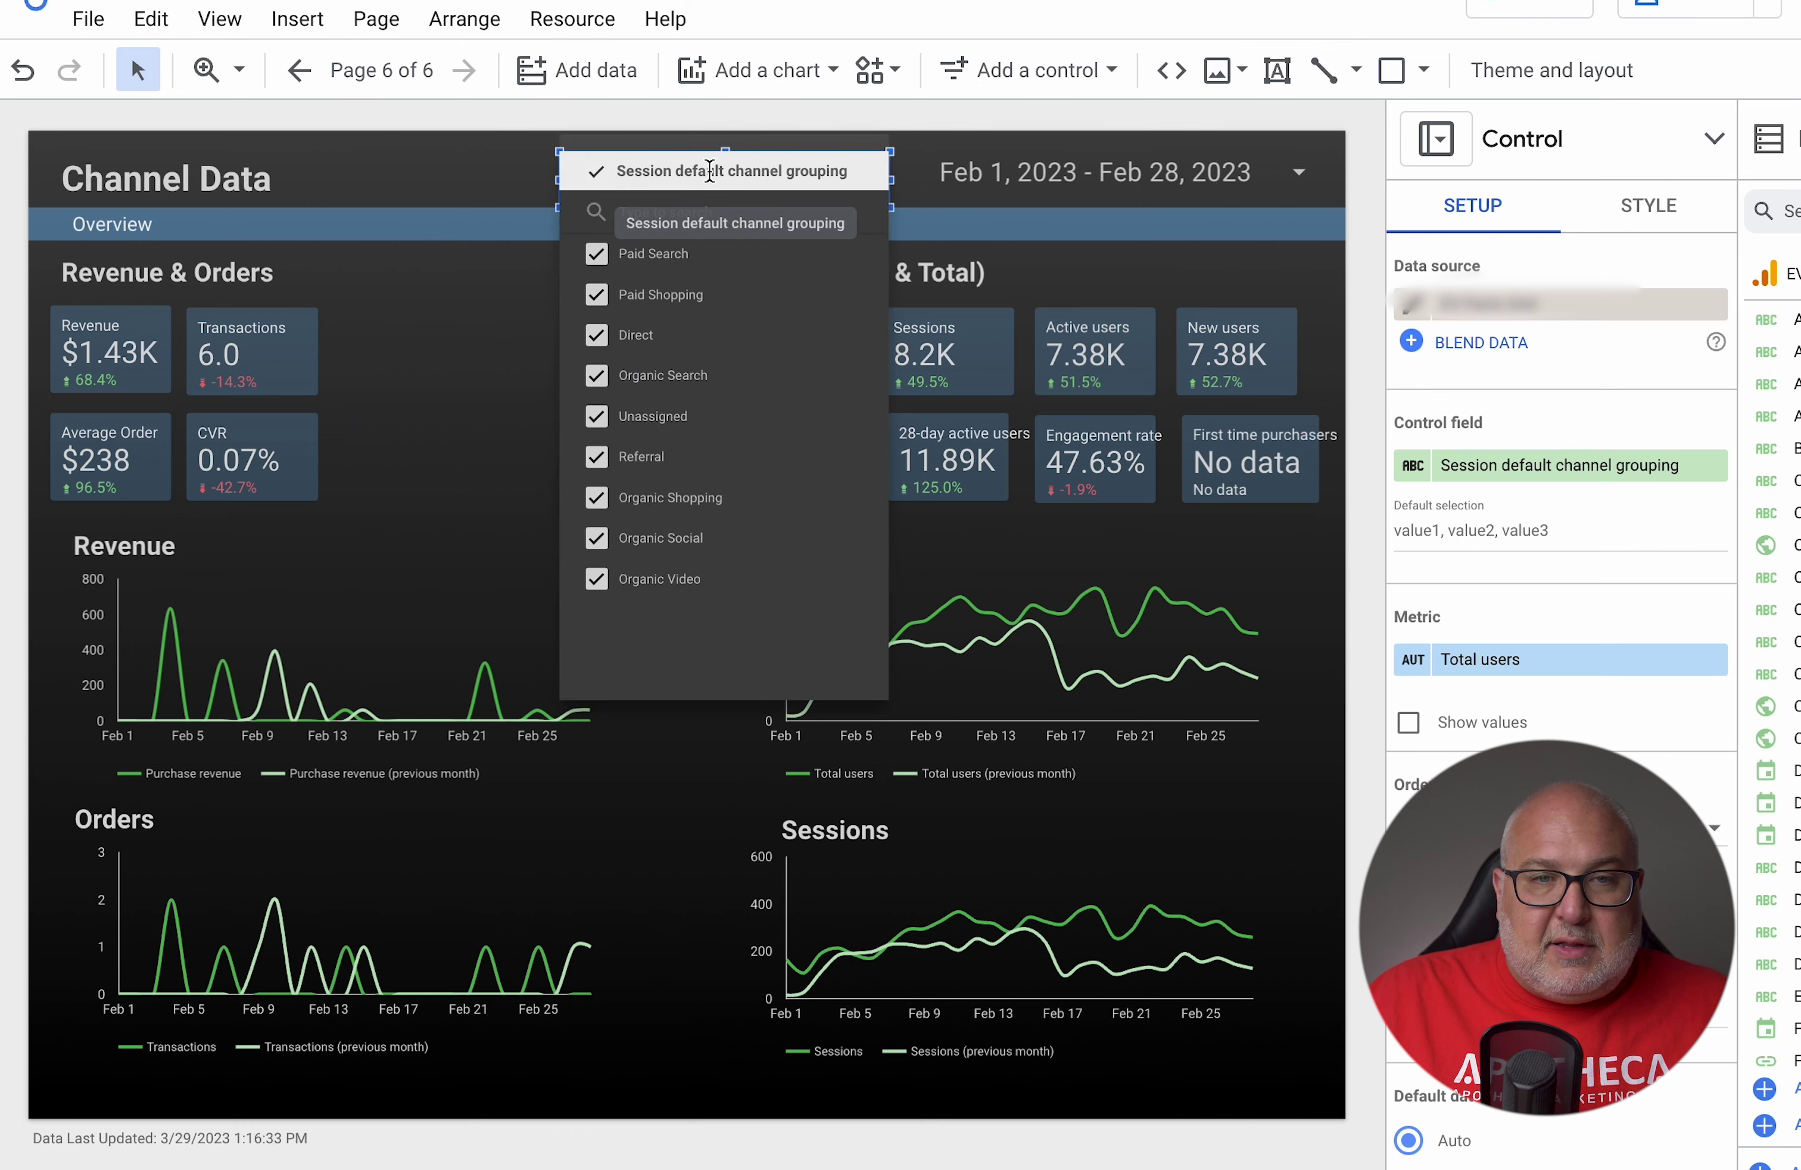
click(1413, 465)
Step: Rename the control's channel grouping field to 'Channel' and check the relabelled drop-down
click(1447, 555)
text(Channel)
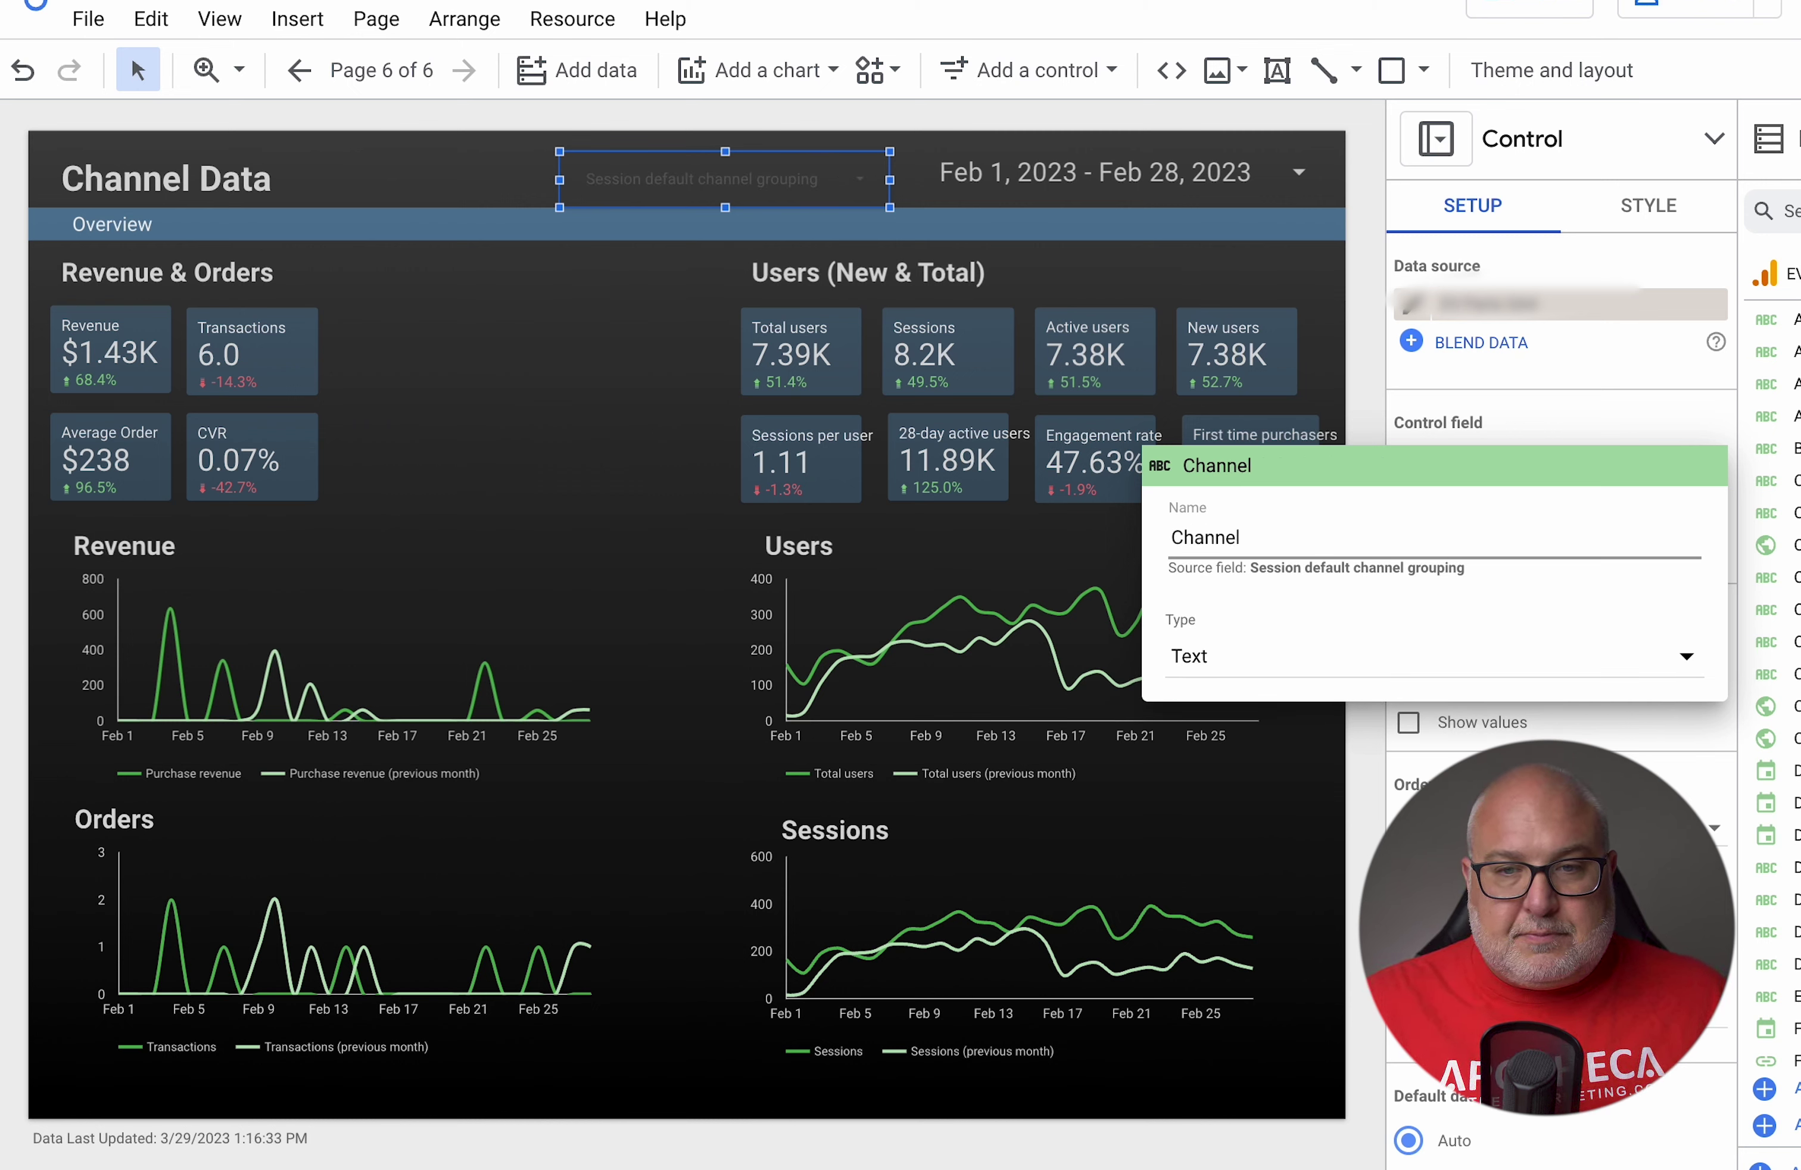
key(Return)
click(785, 190)
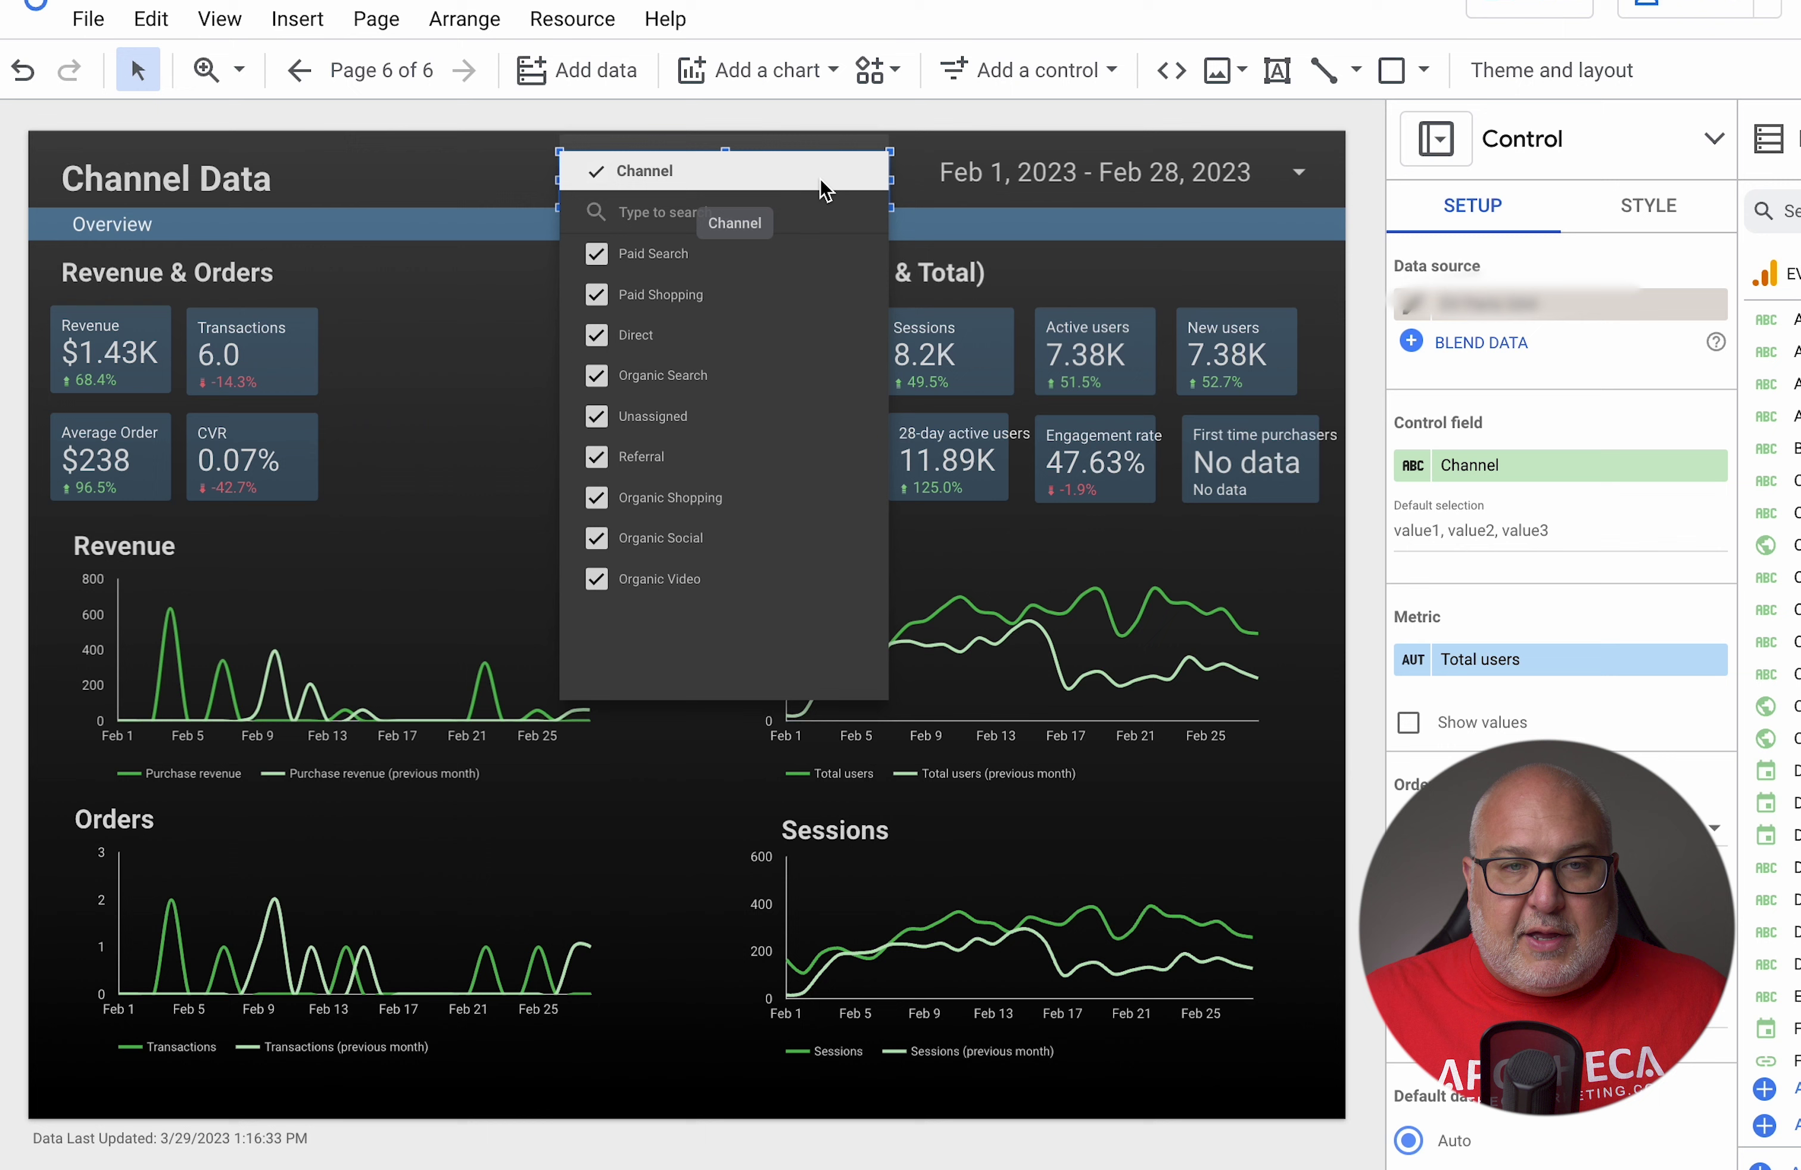
click(1655, 207)
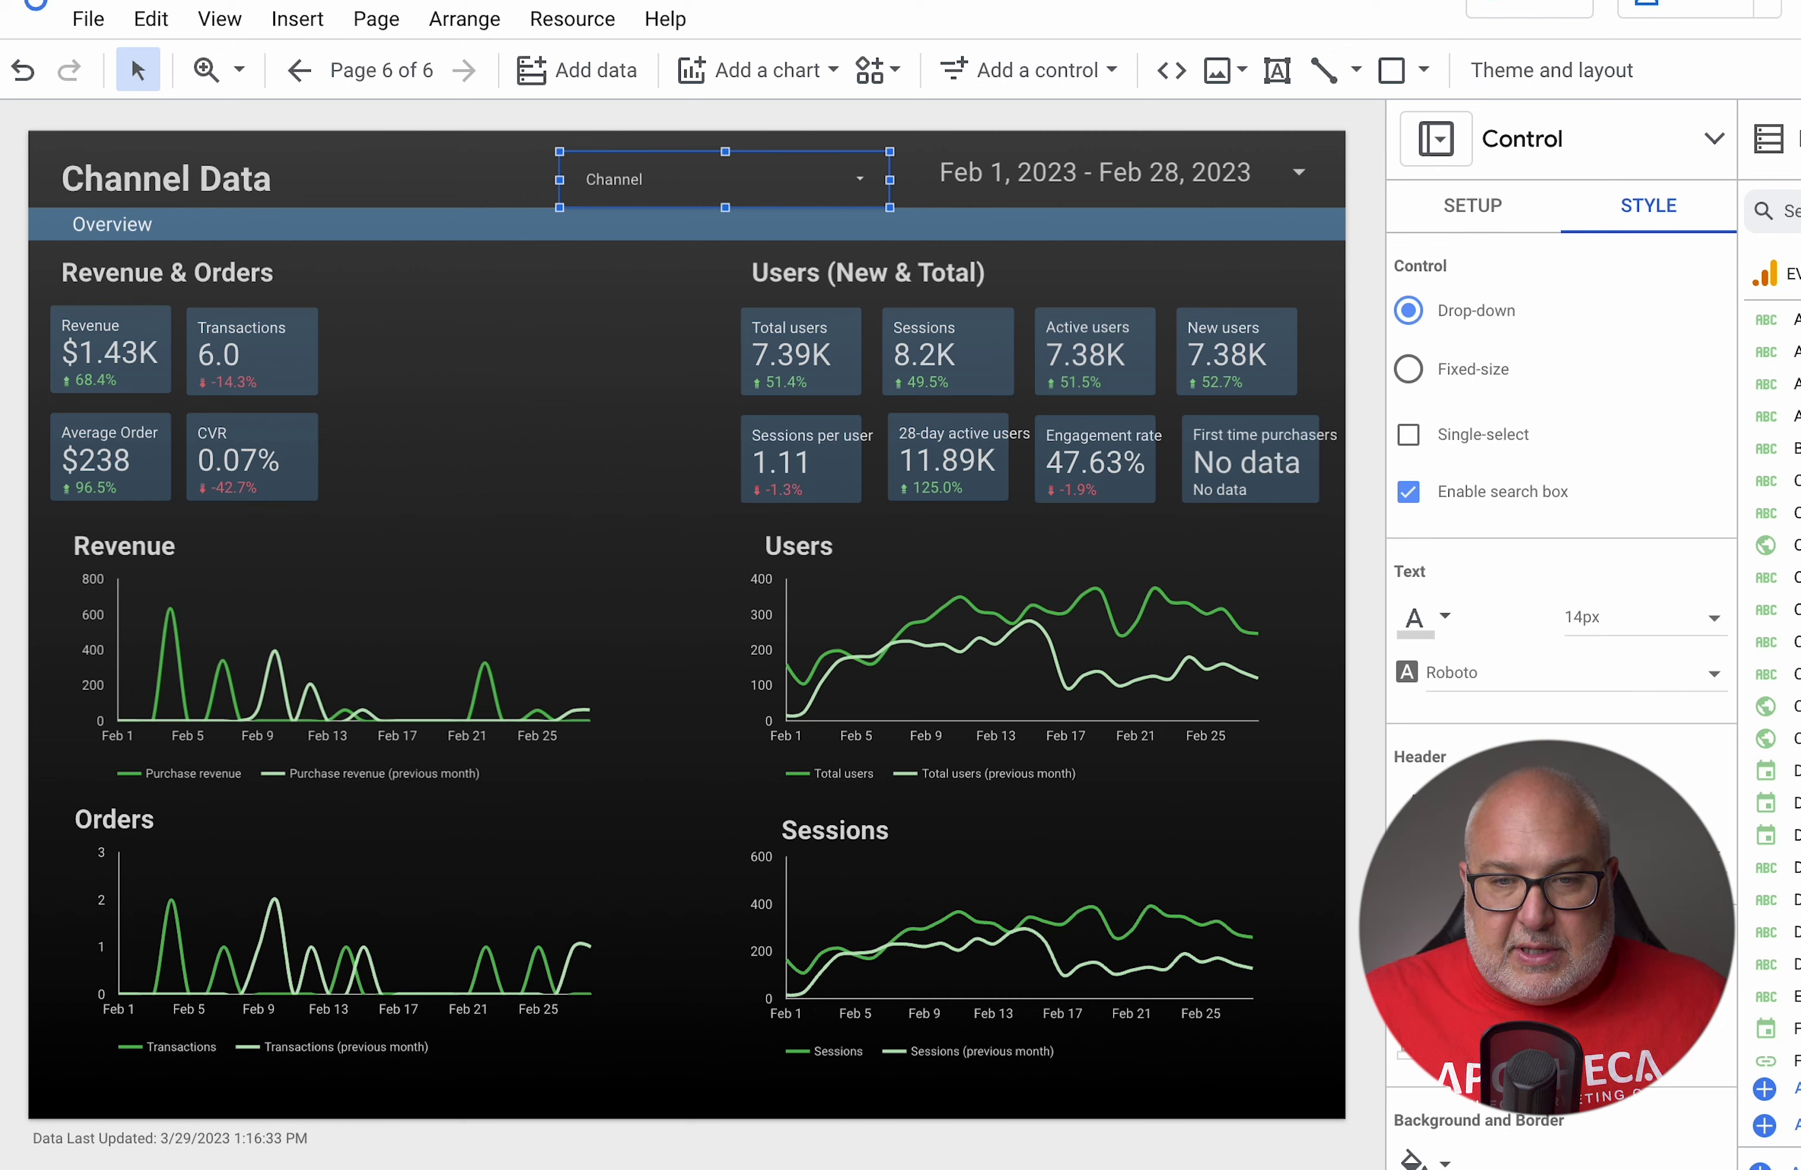
Step: Set the Channel drop-down's text size to 36px and deselect it to view the result
scroll(1561, 607, down, 2)
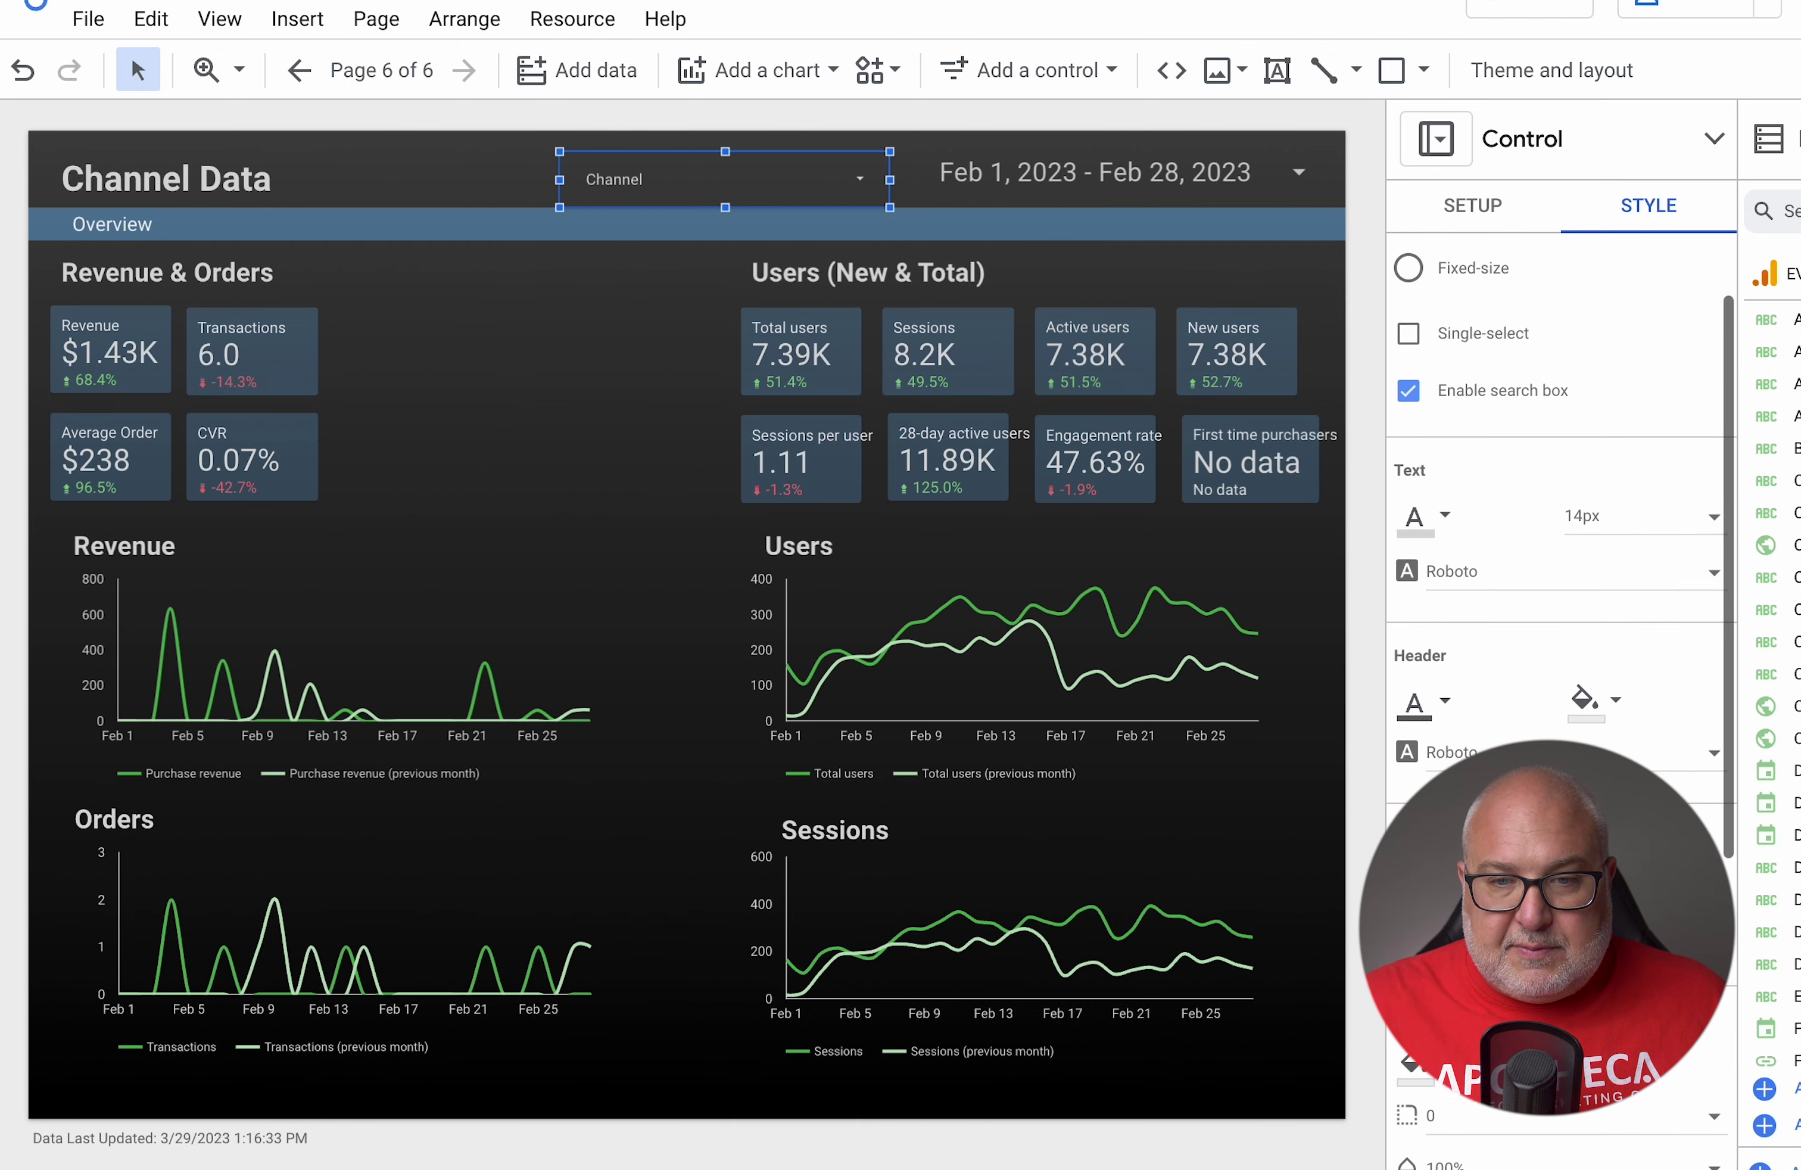
scroll(1536, 703, down, 2)
scroll(1535, 702, up, 3)
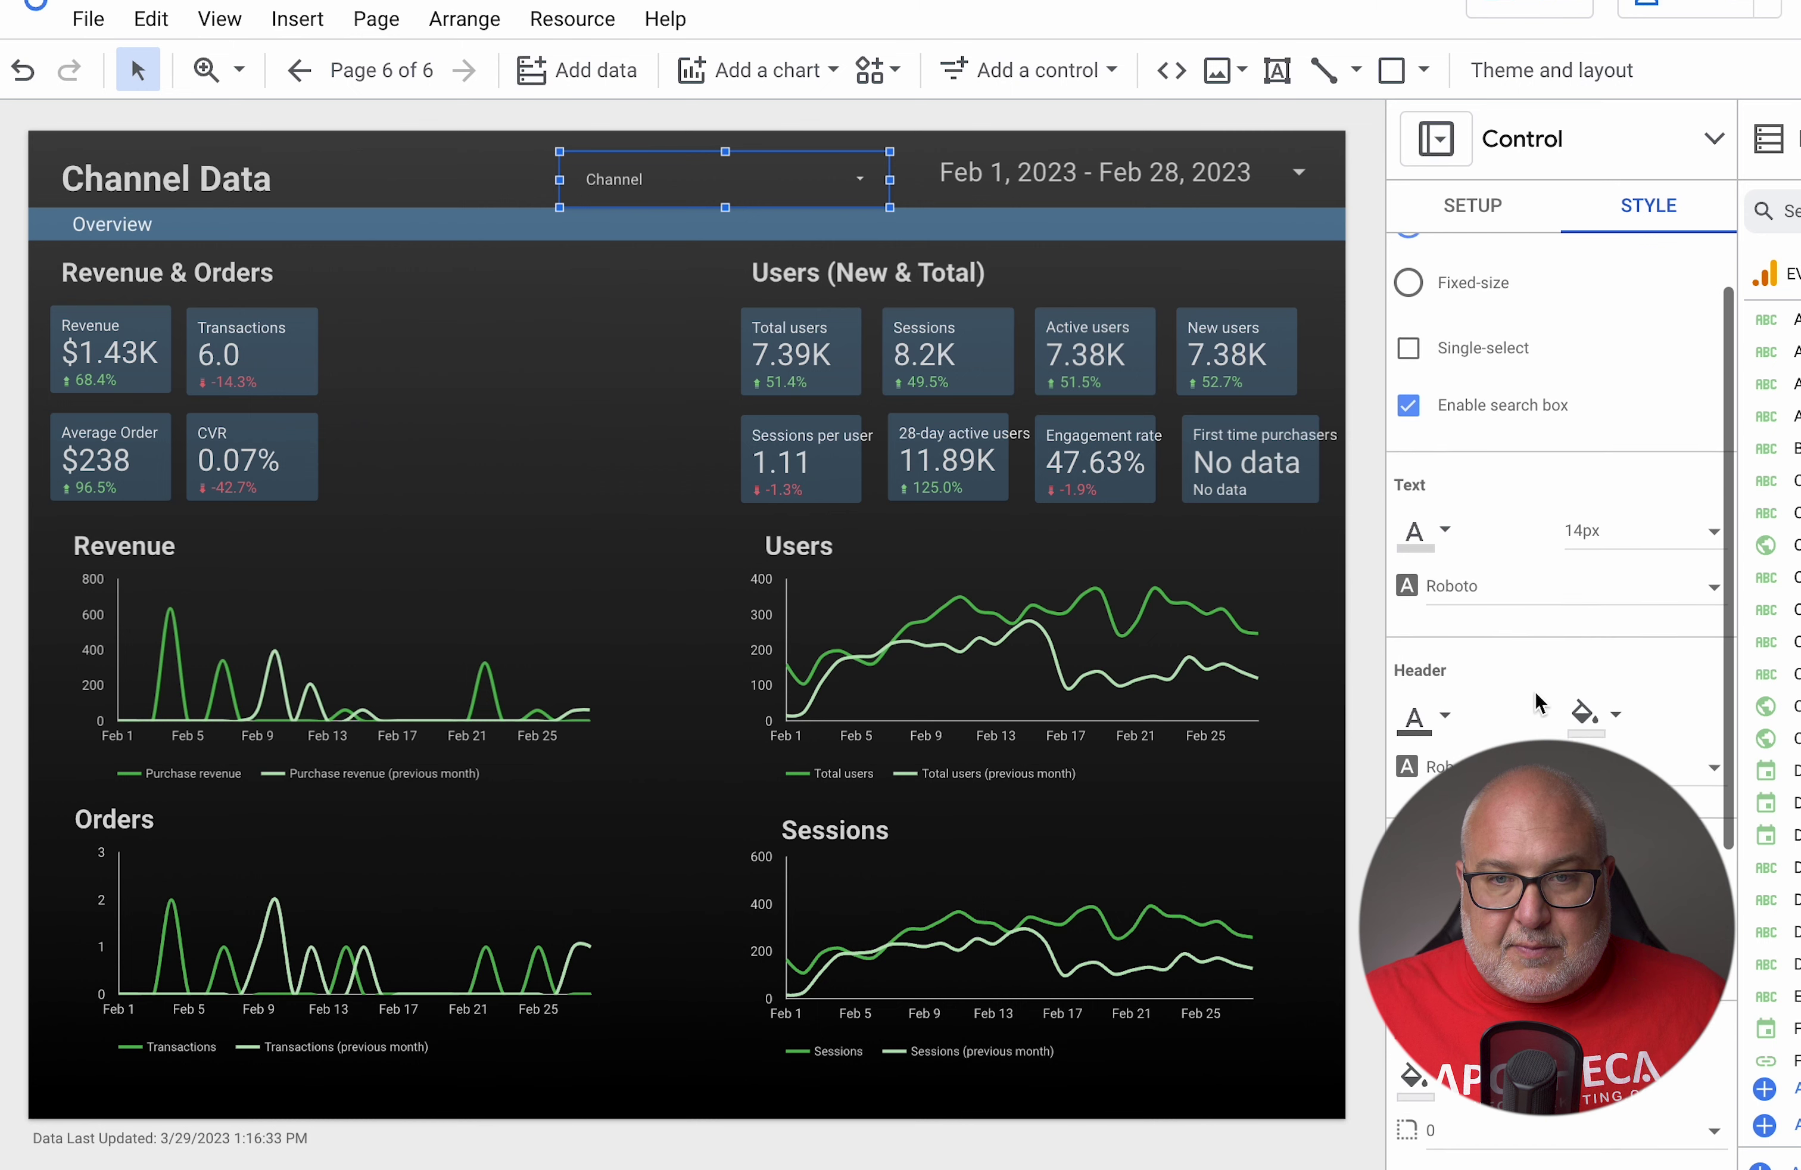
click(1646, 539)
click(1693, 811)
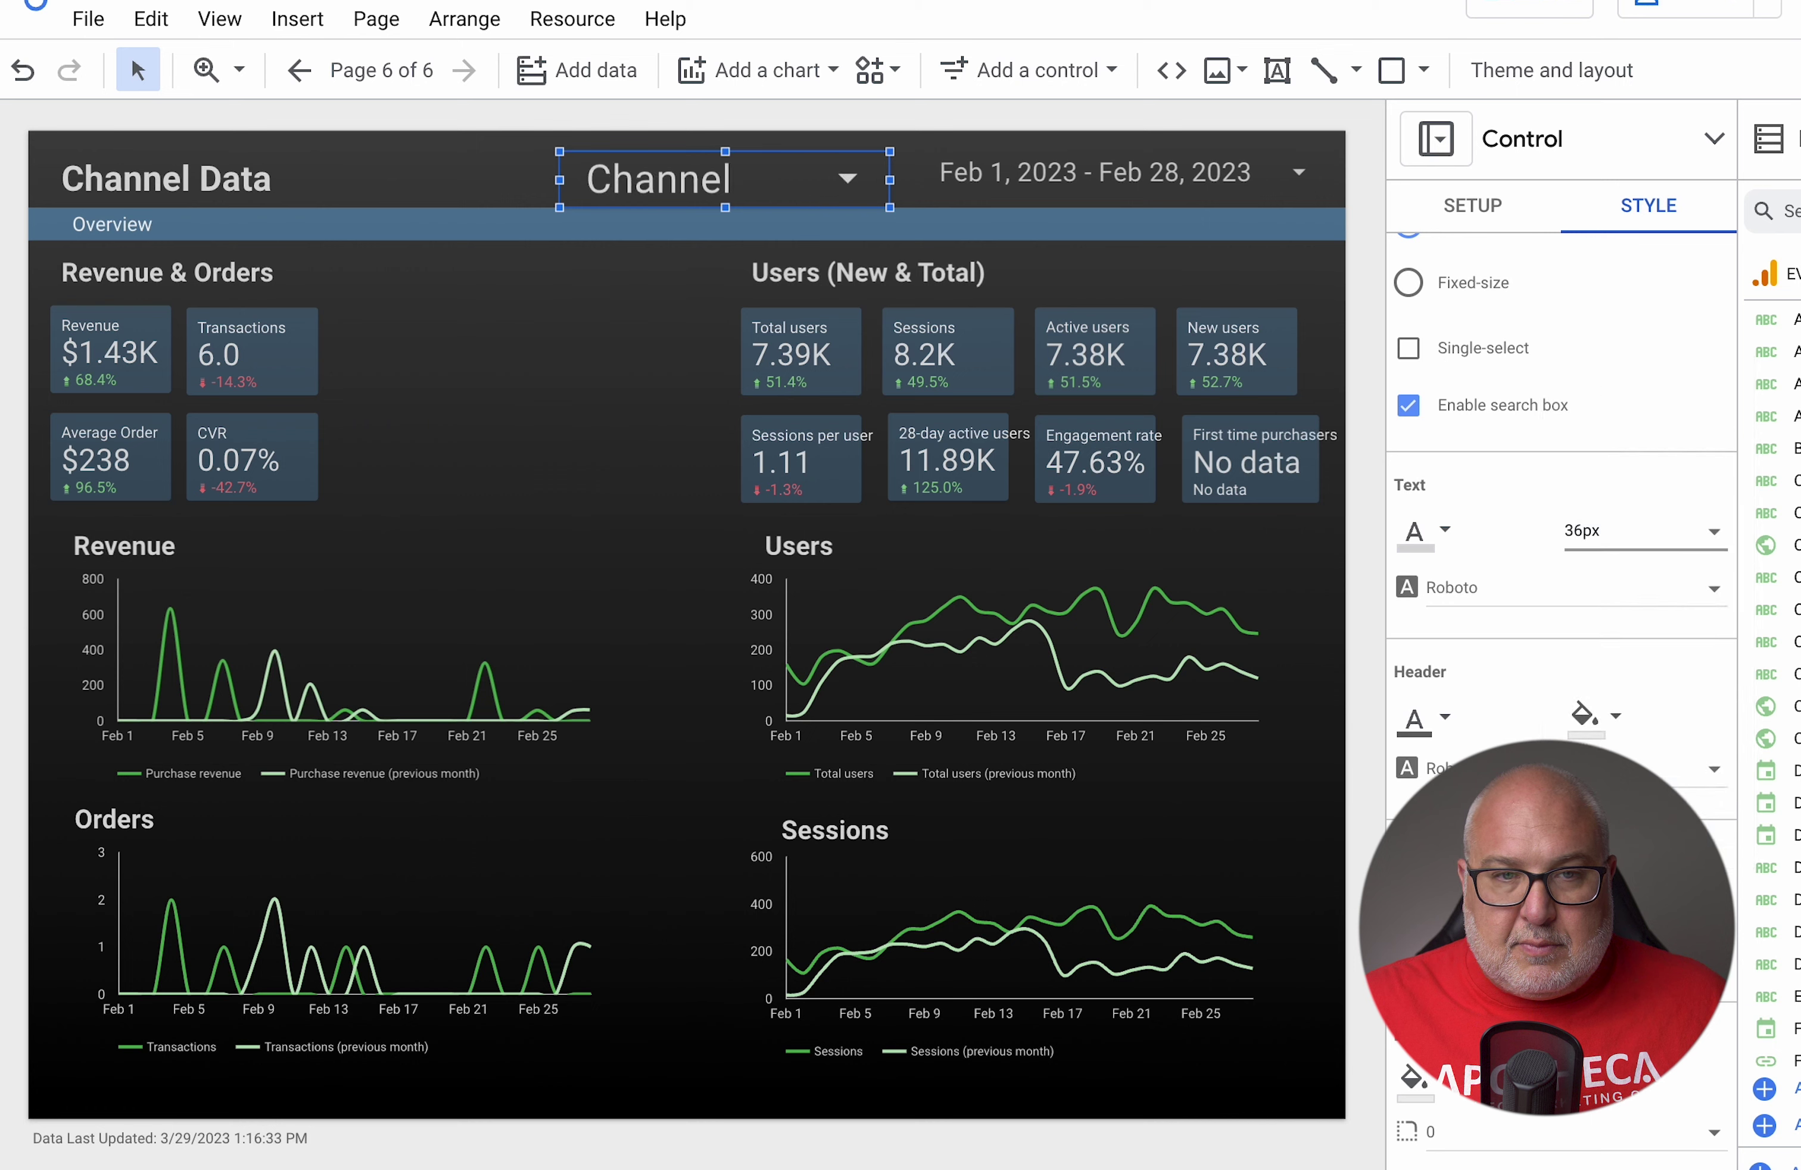
click(519, 551)
click(577, 411)
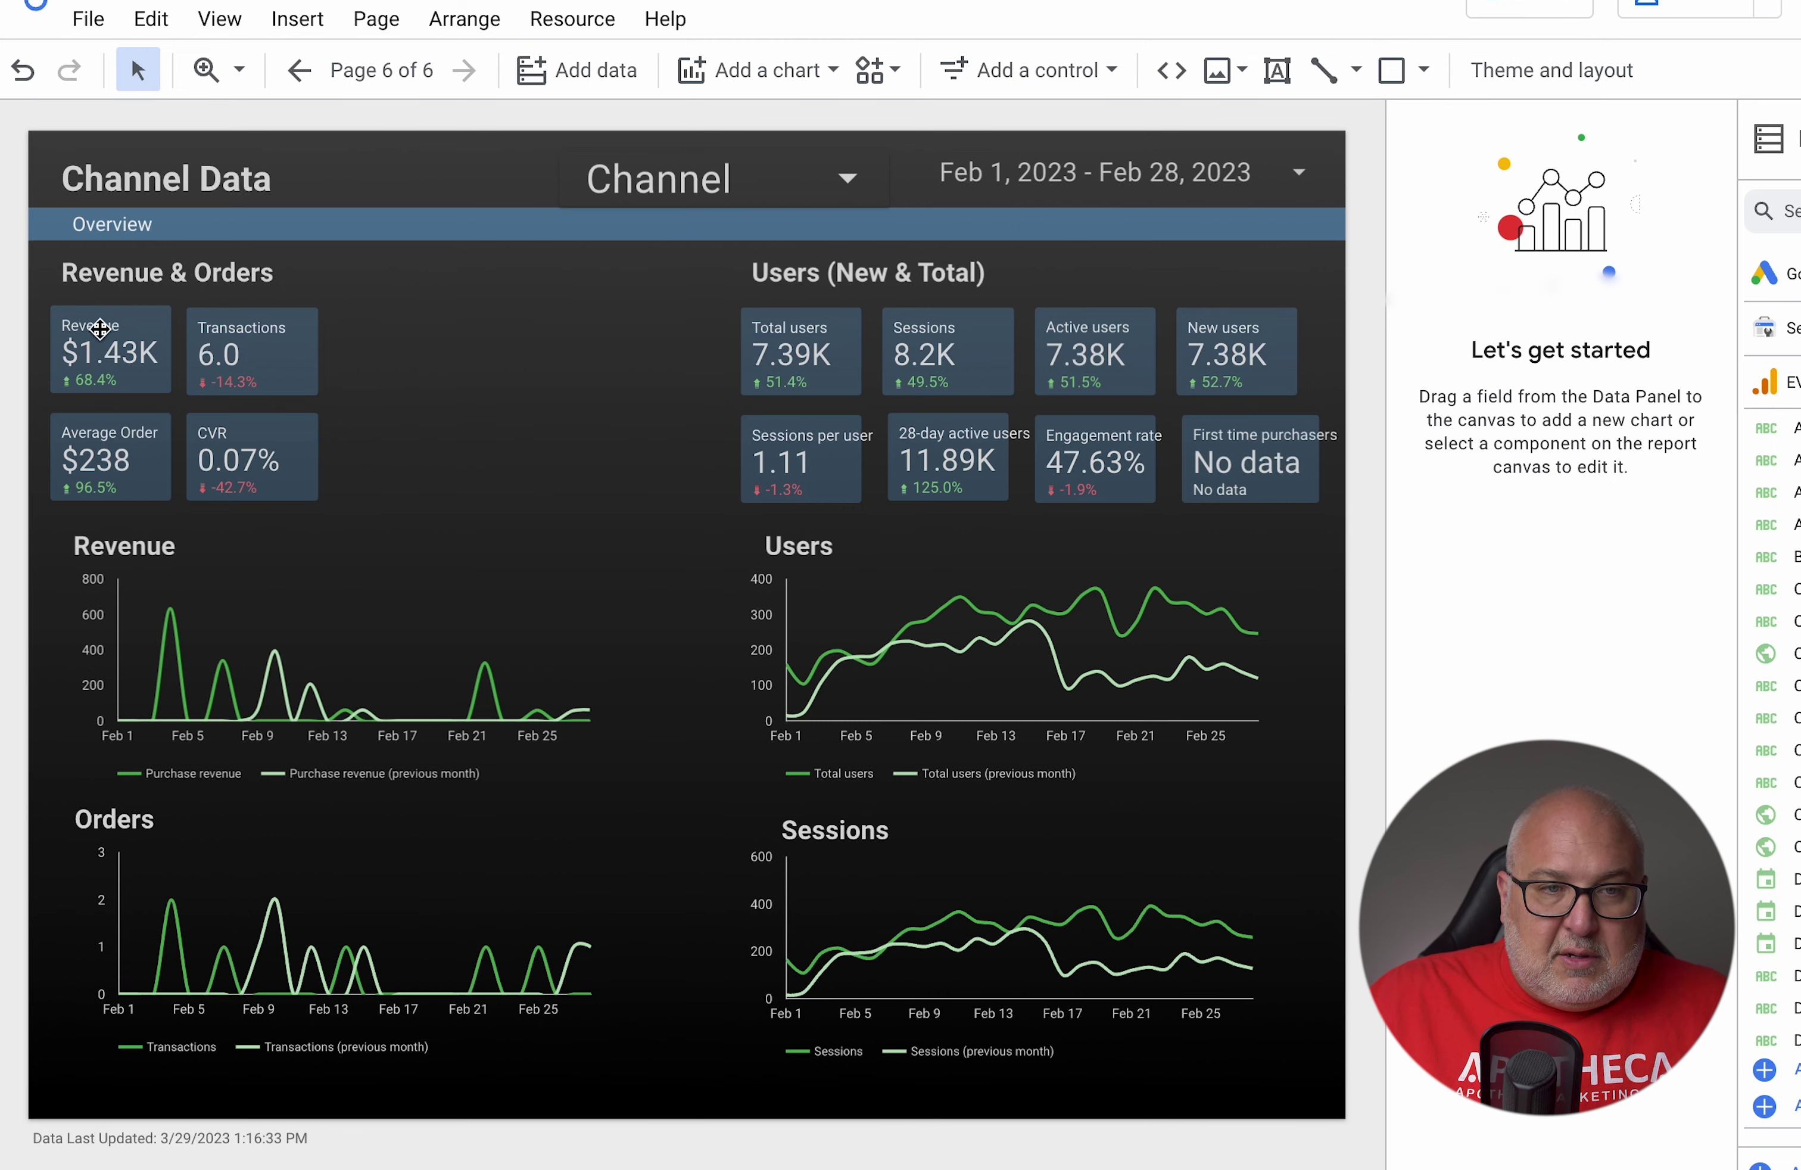
Step: Filter the Channel drop-down to Paid Search only by unchecking the other eight channels
click(661, 182)
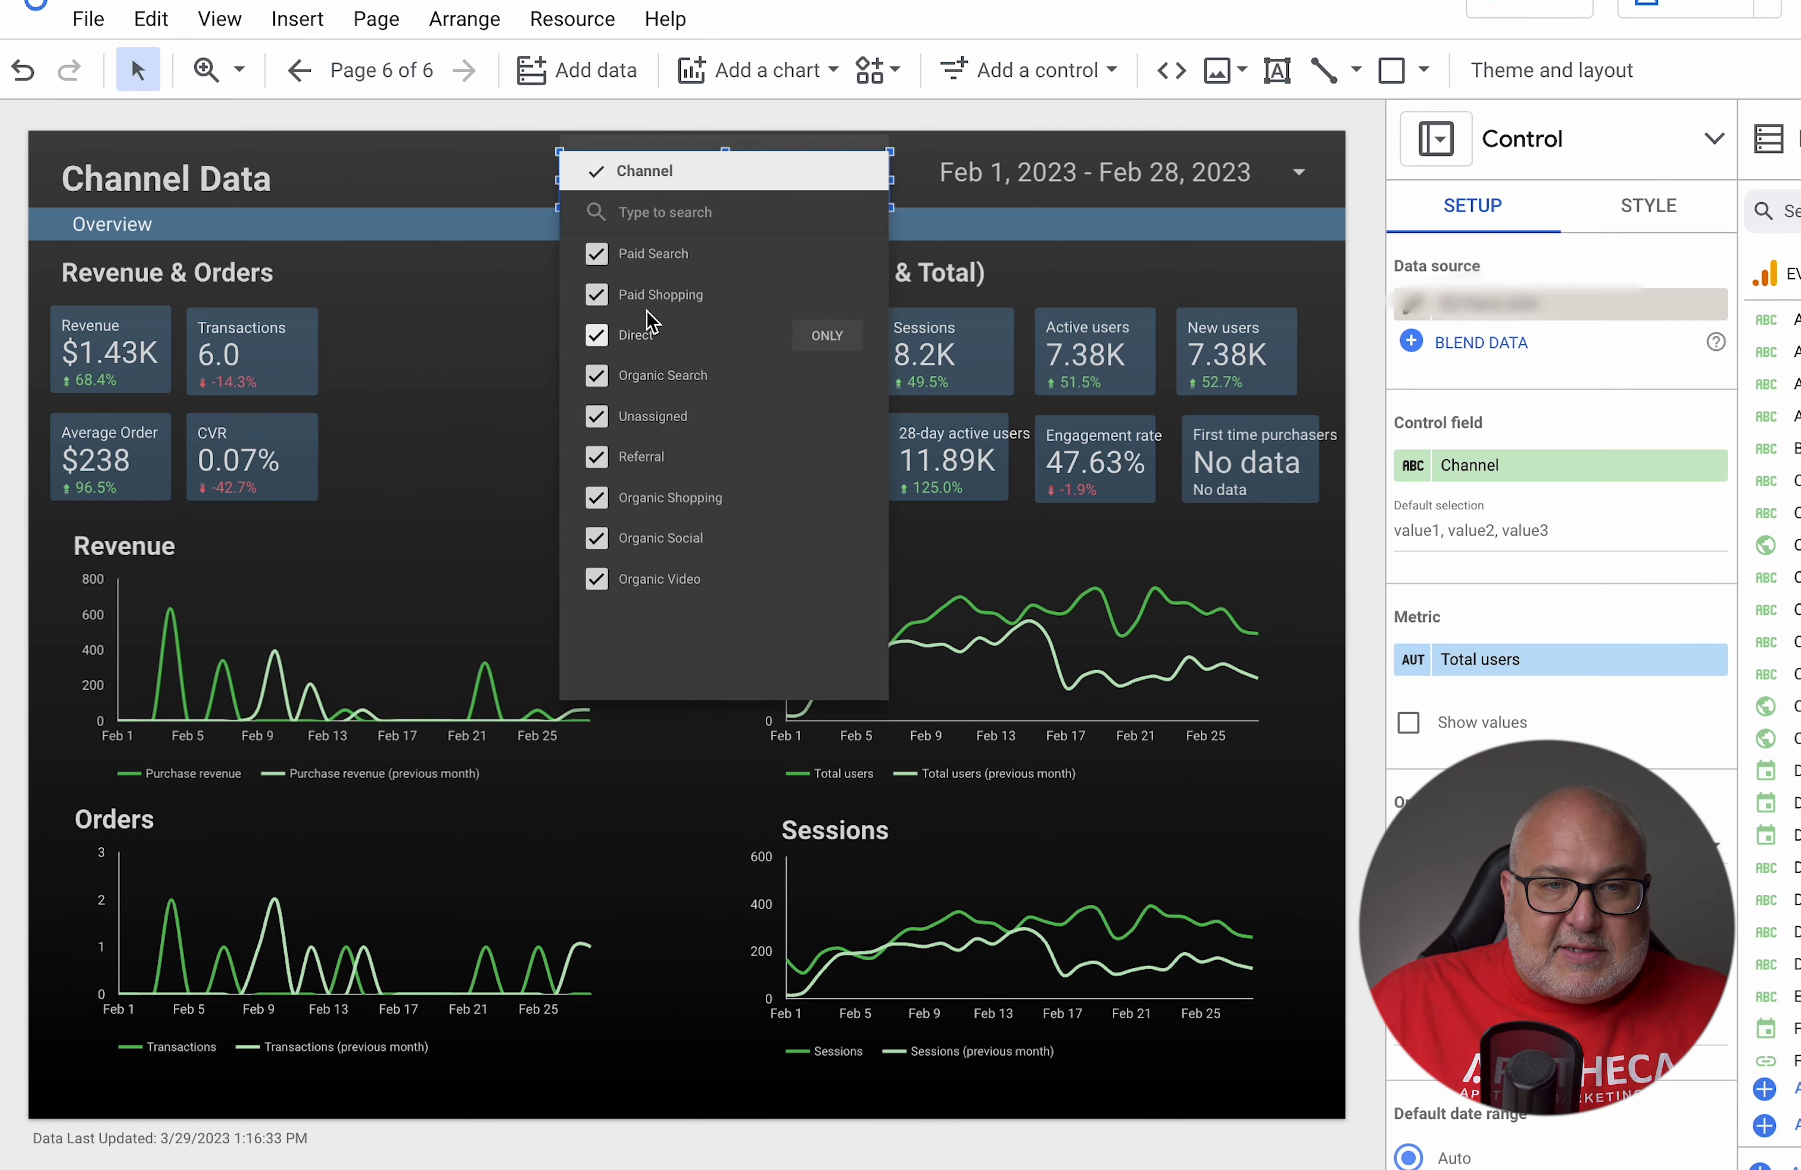
click(597, 294)
click(597, 335)
click(597, 375)
click(596, 416)
click(597, 456)
click(596, 497)
click(597, 538)
click(597, 578)
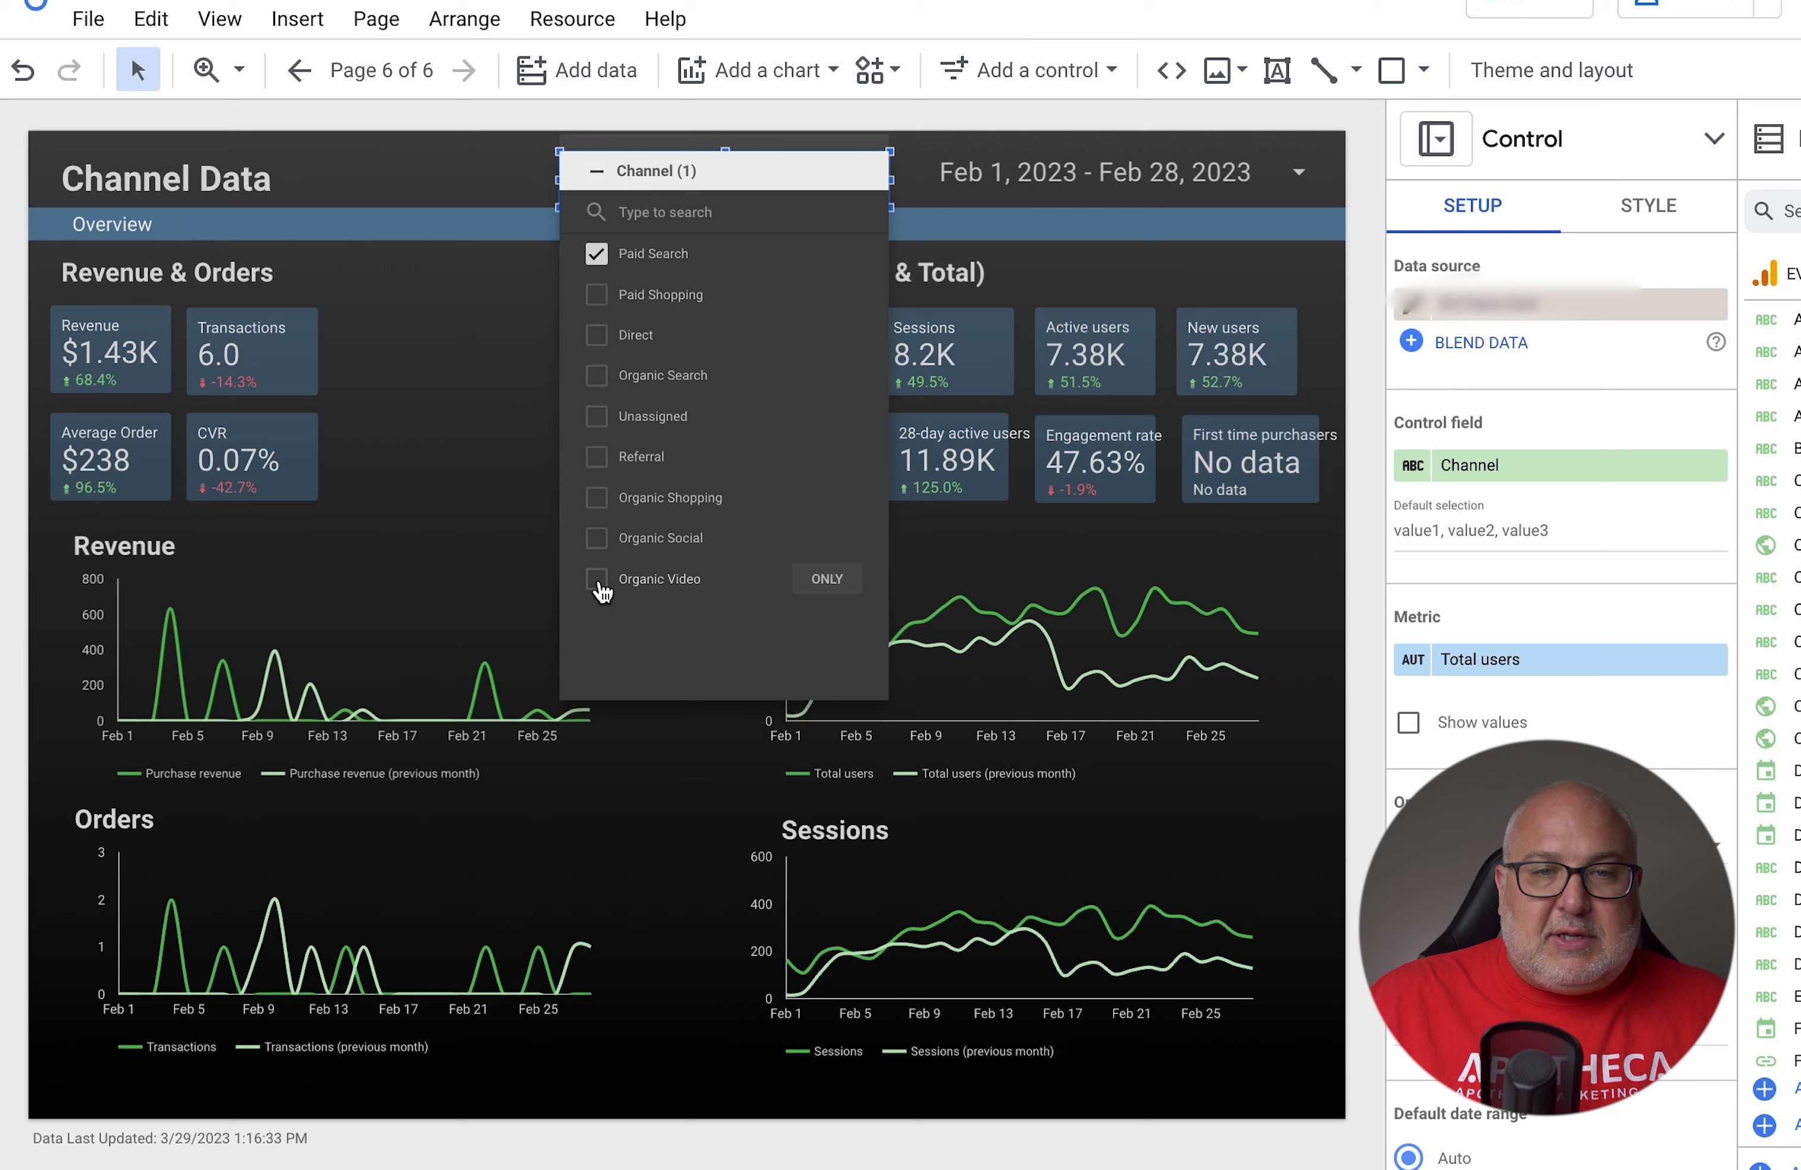
click(469, 536)
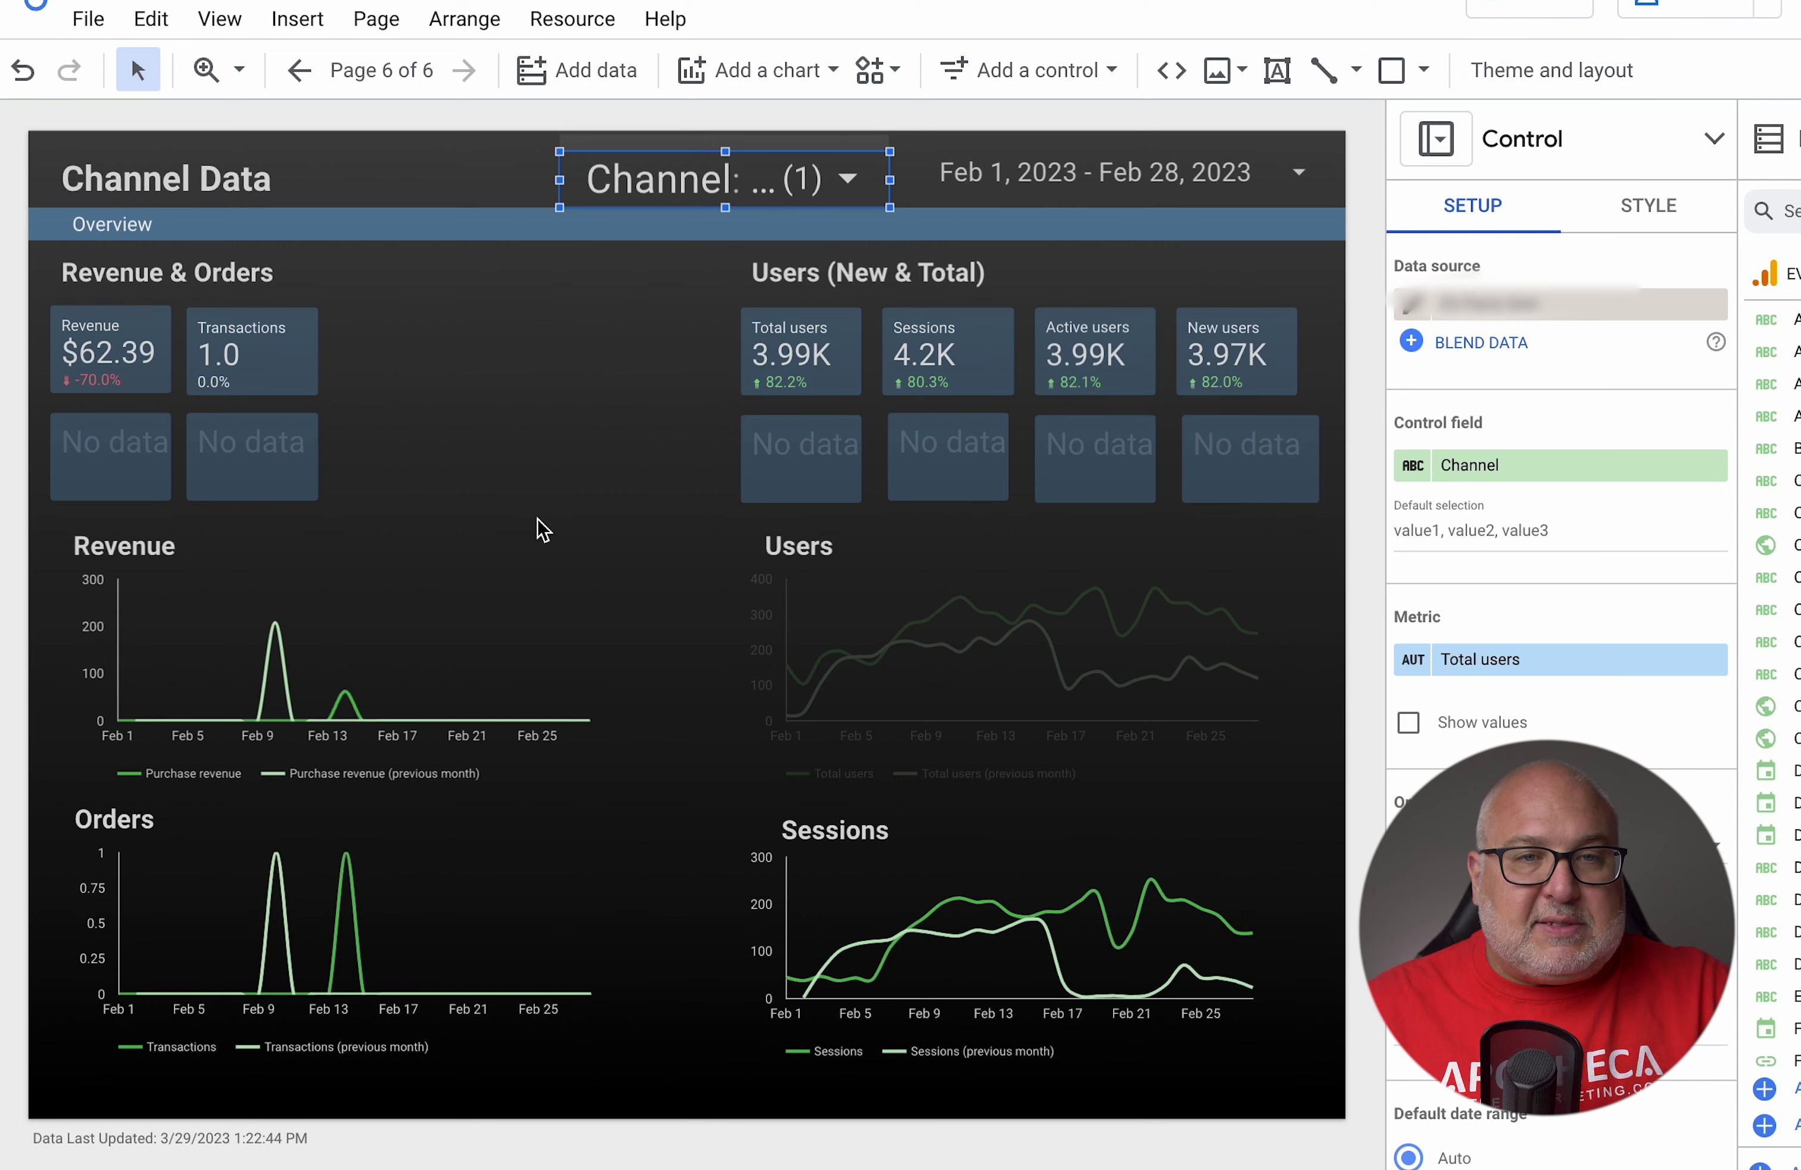
Step: Switch the Channel filter from Paid Search to Organic Search alone
click(677, 184)
click(597, 257)
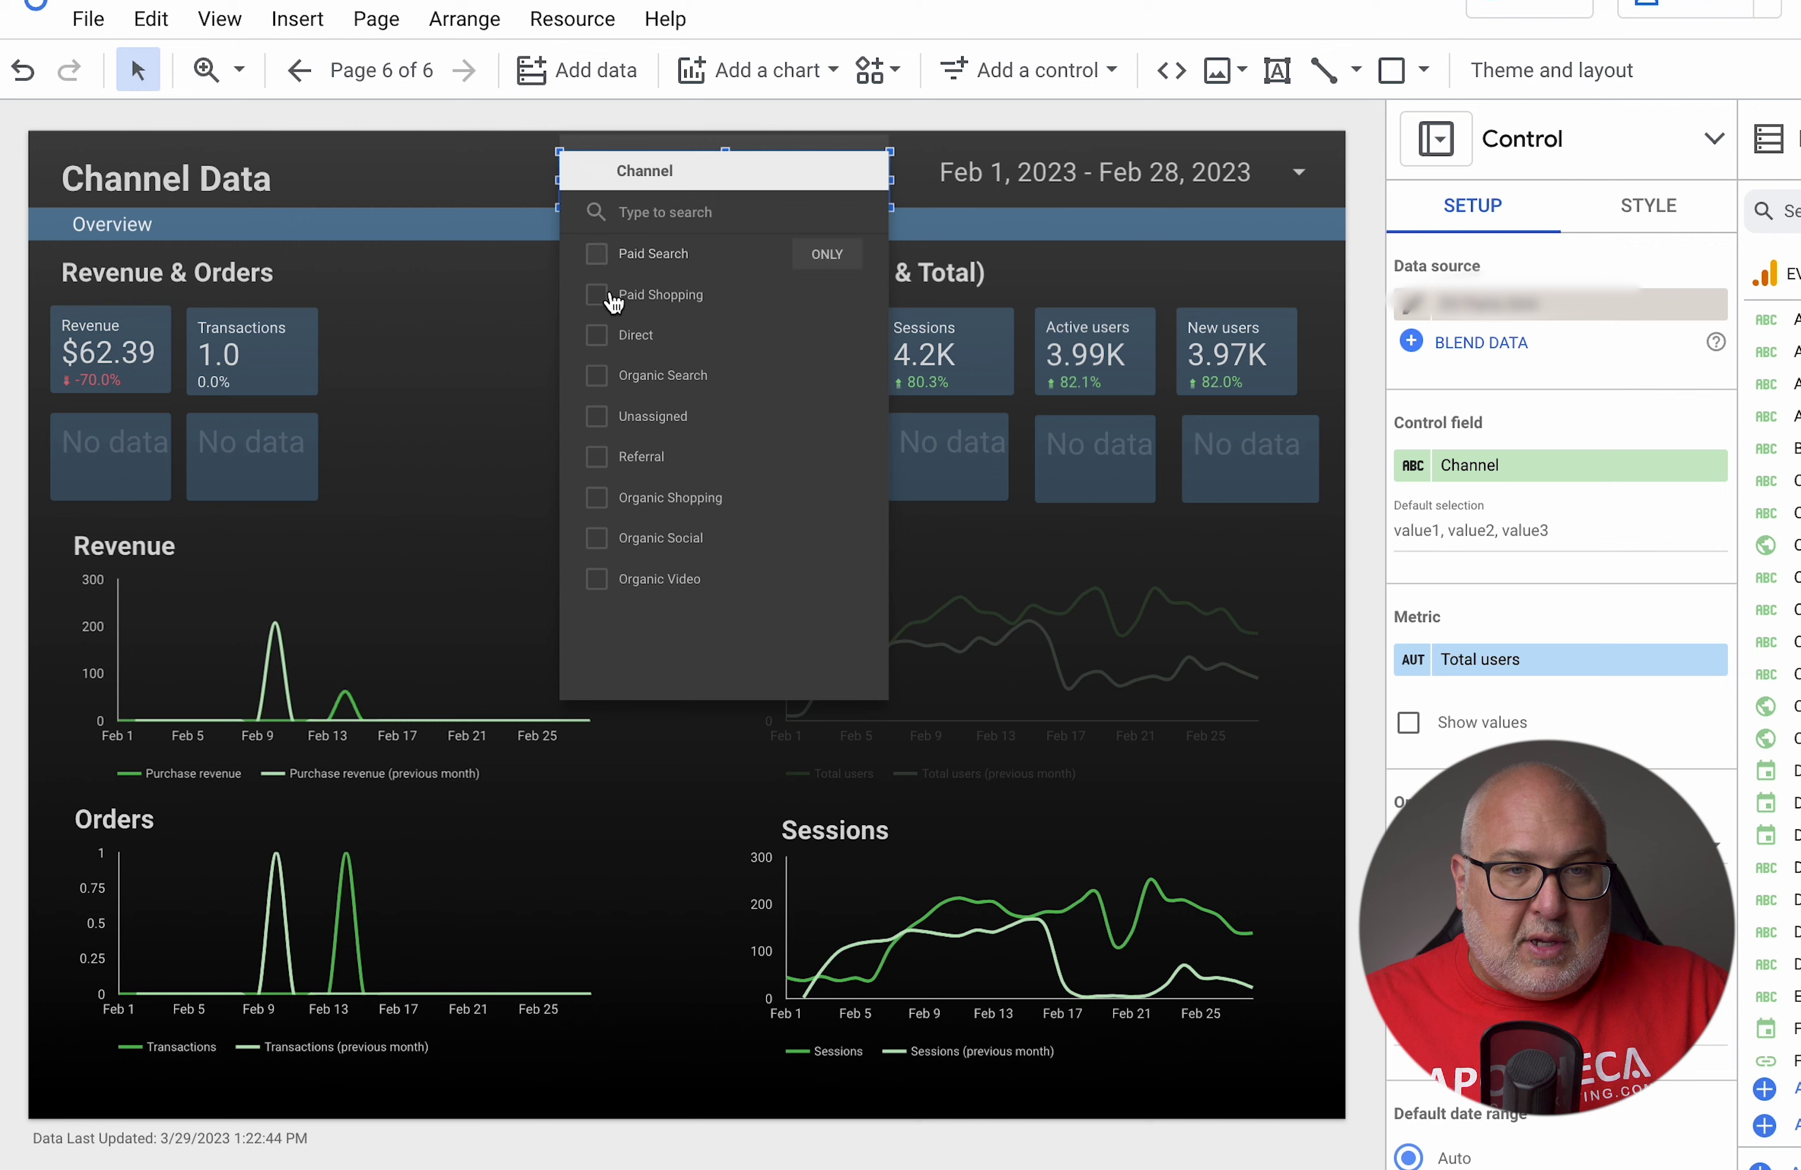
click(597, 375)
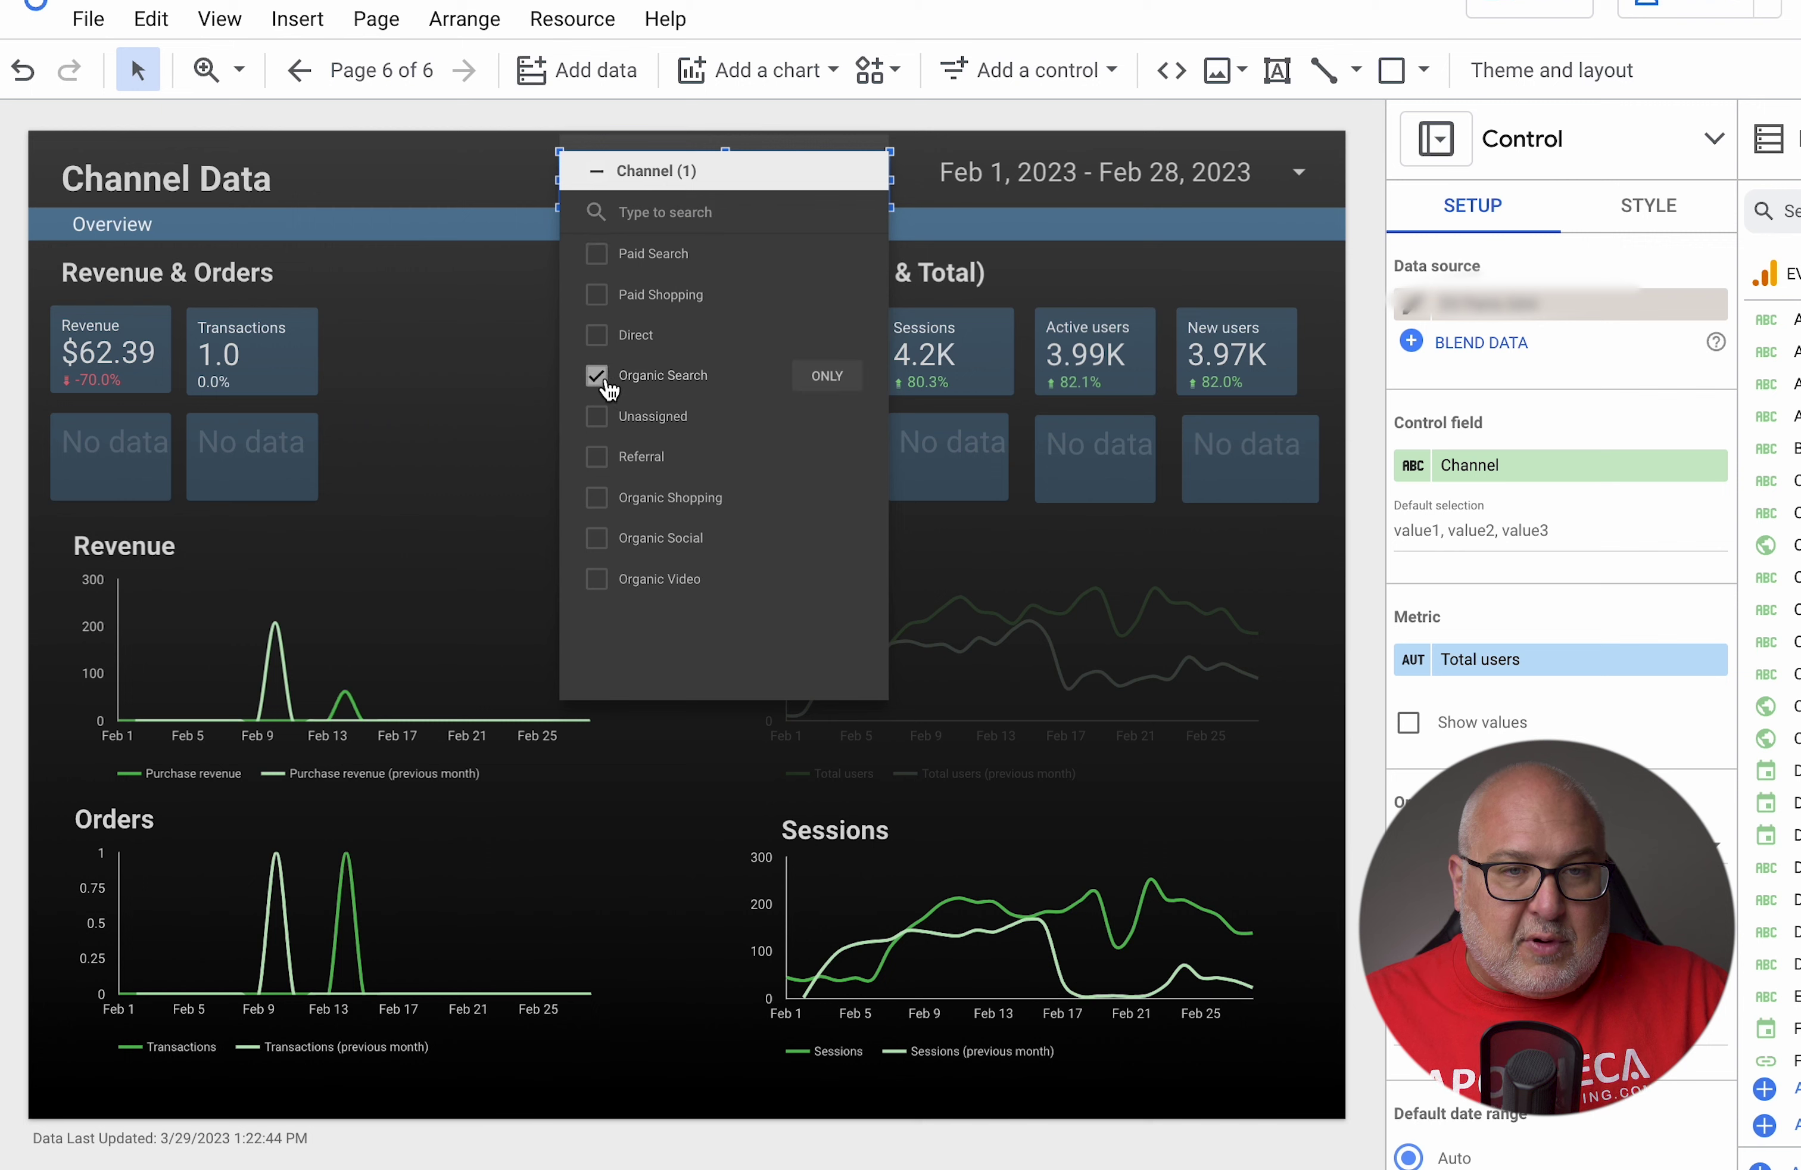
click(493, 461)
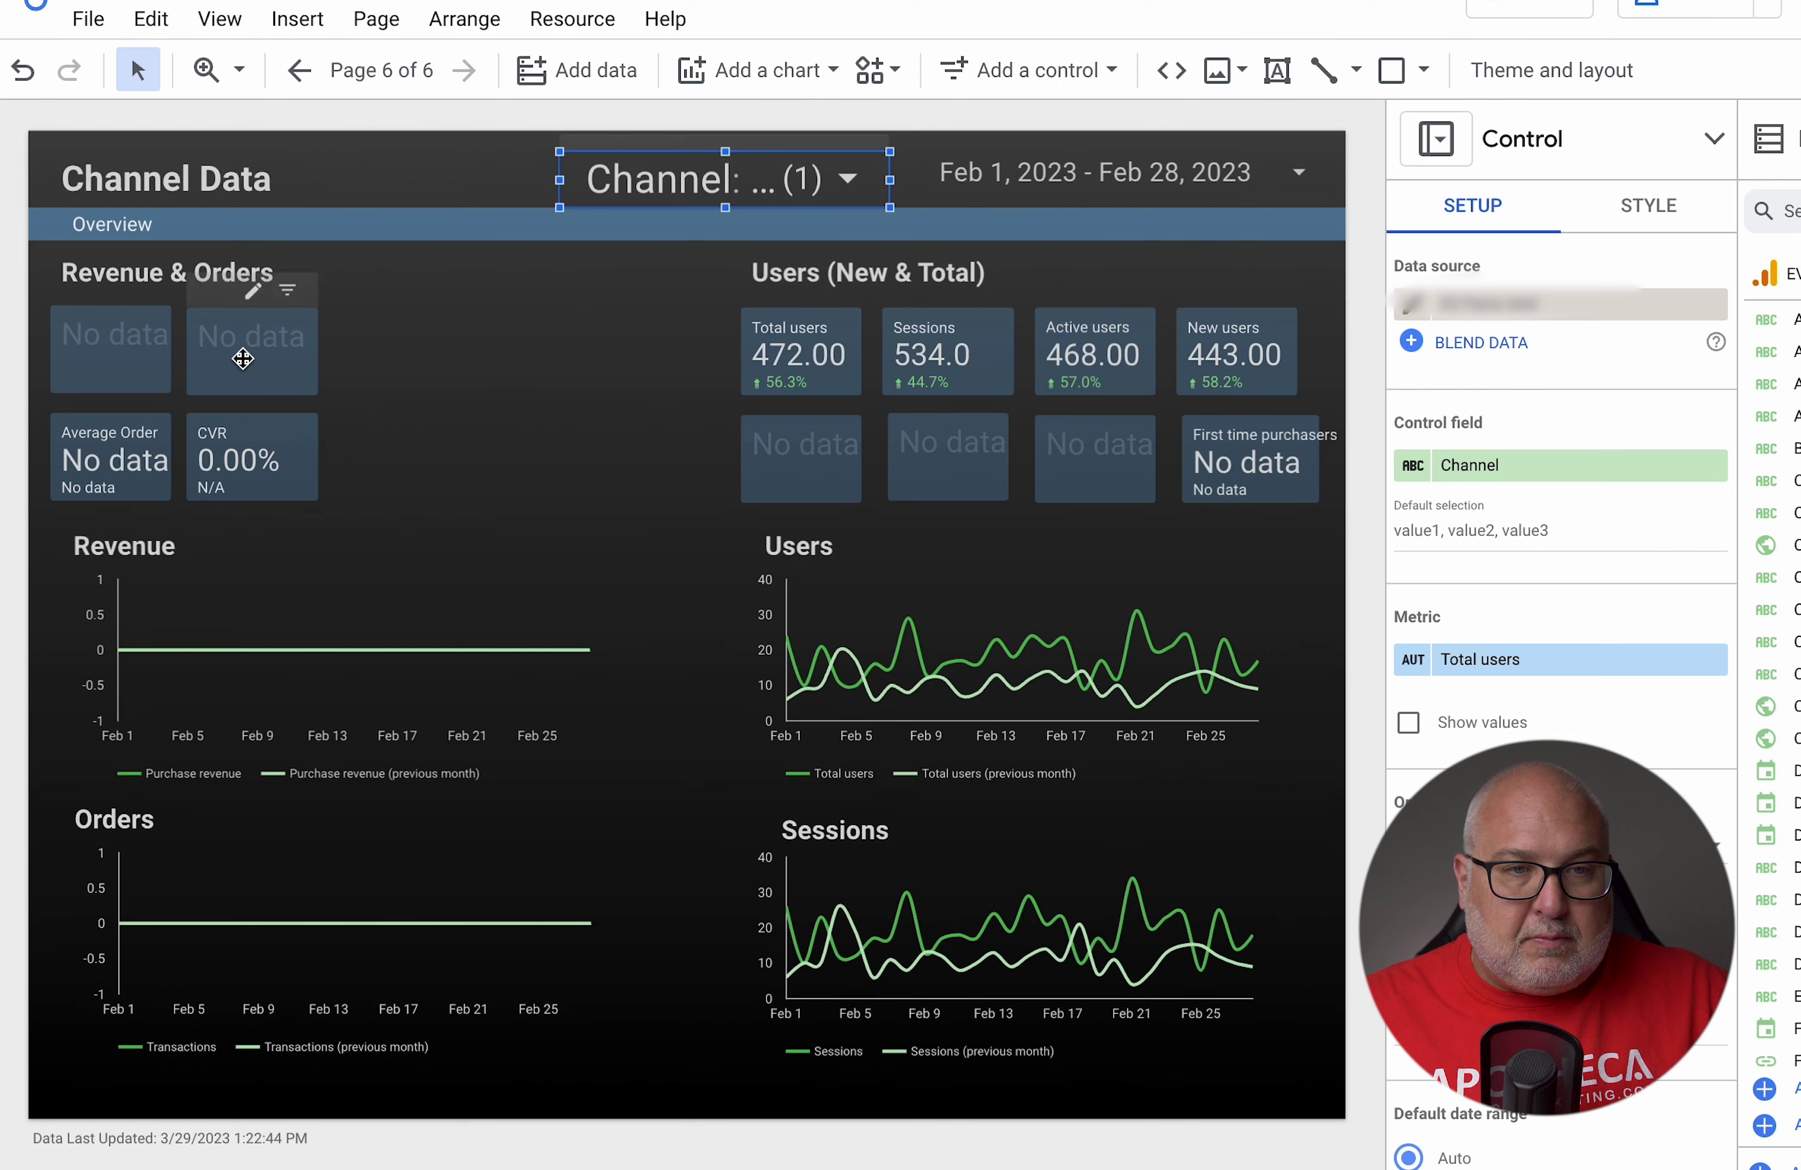
Step: Reselect channels so Paid Search, Organic Search and Direct are all checked
click(687, 187)
click(597, 380)
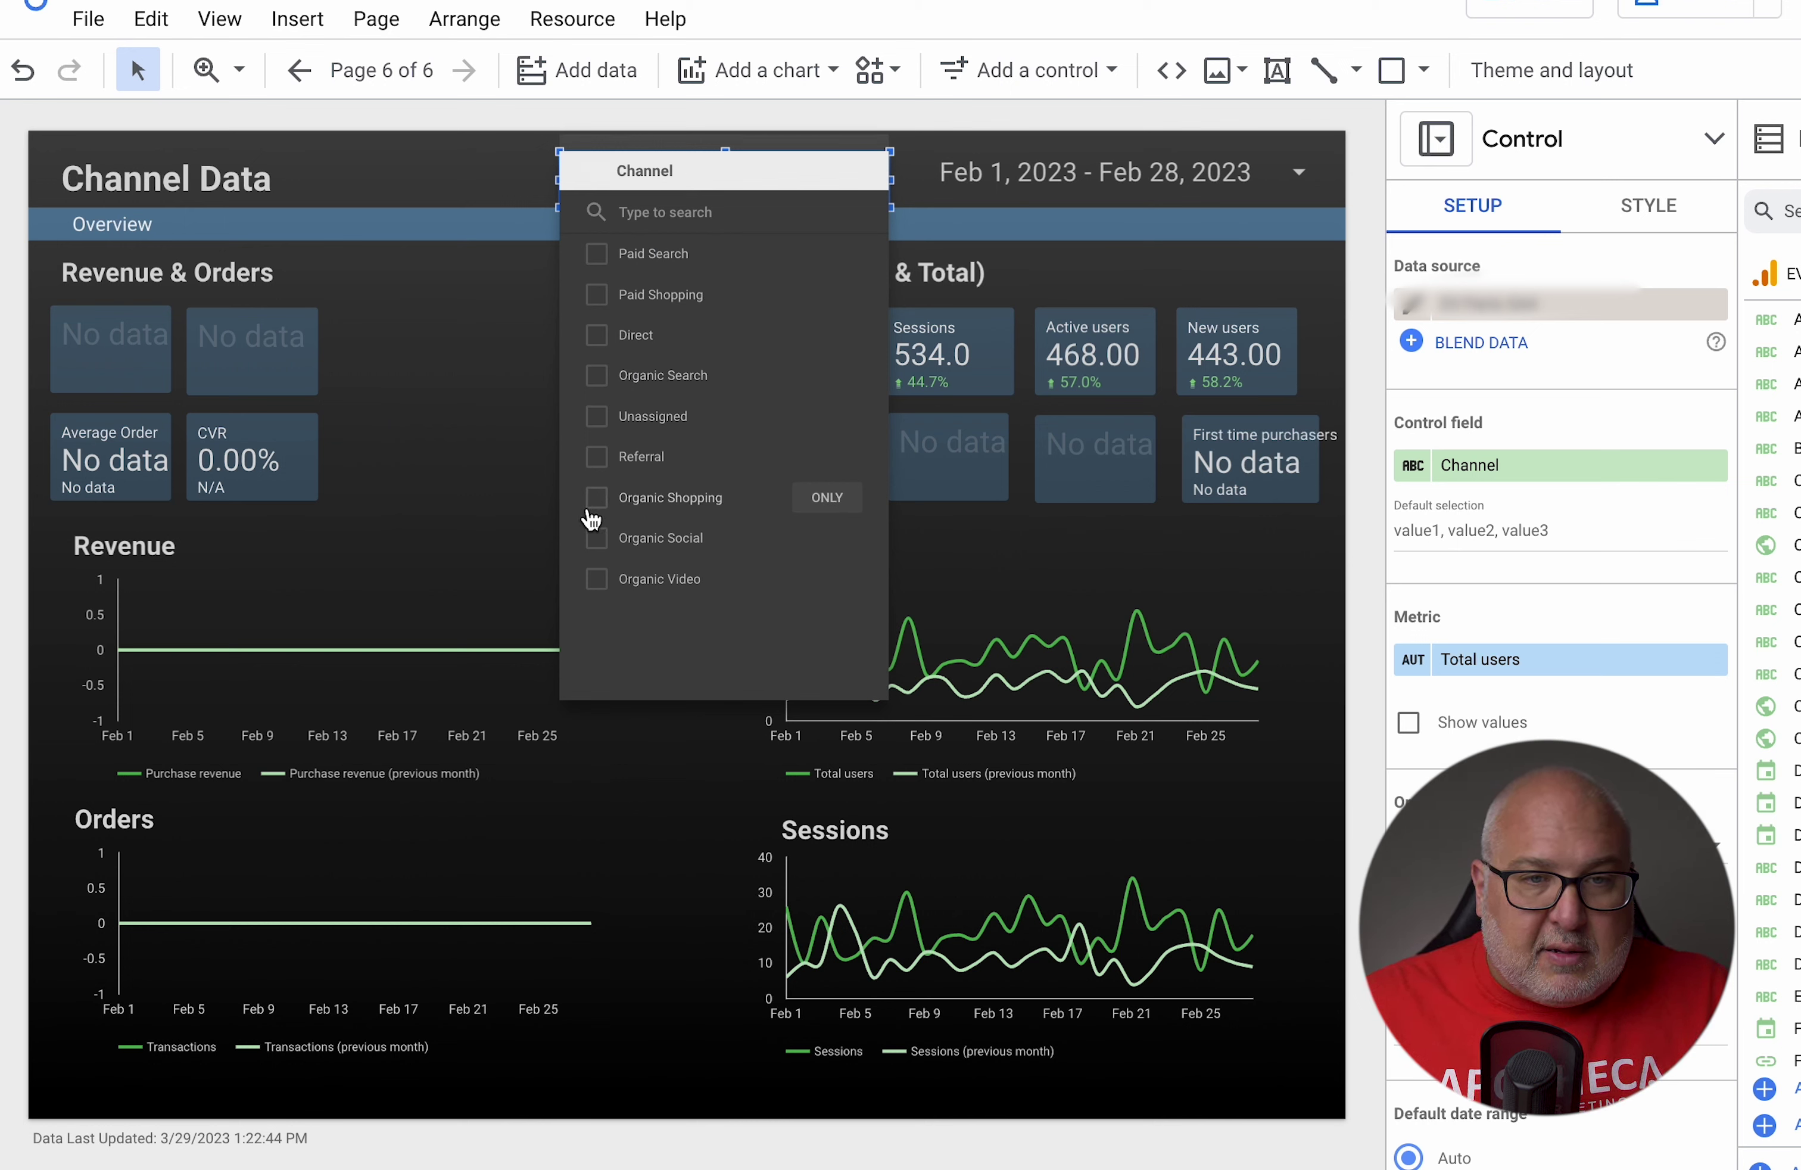
click(599, 255)
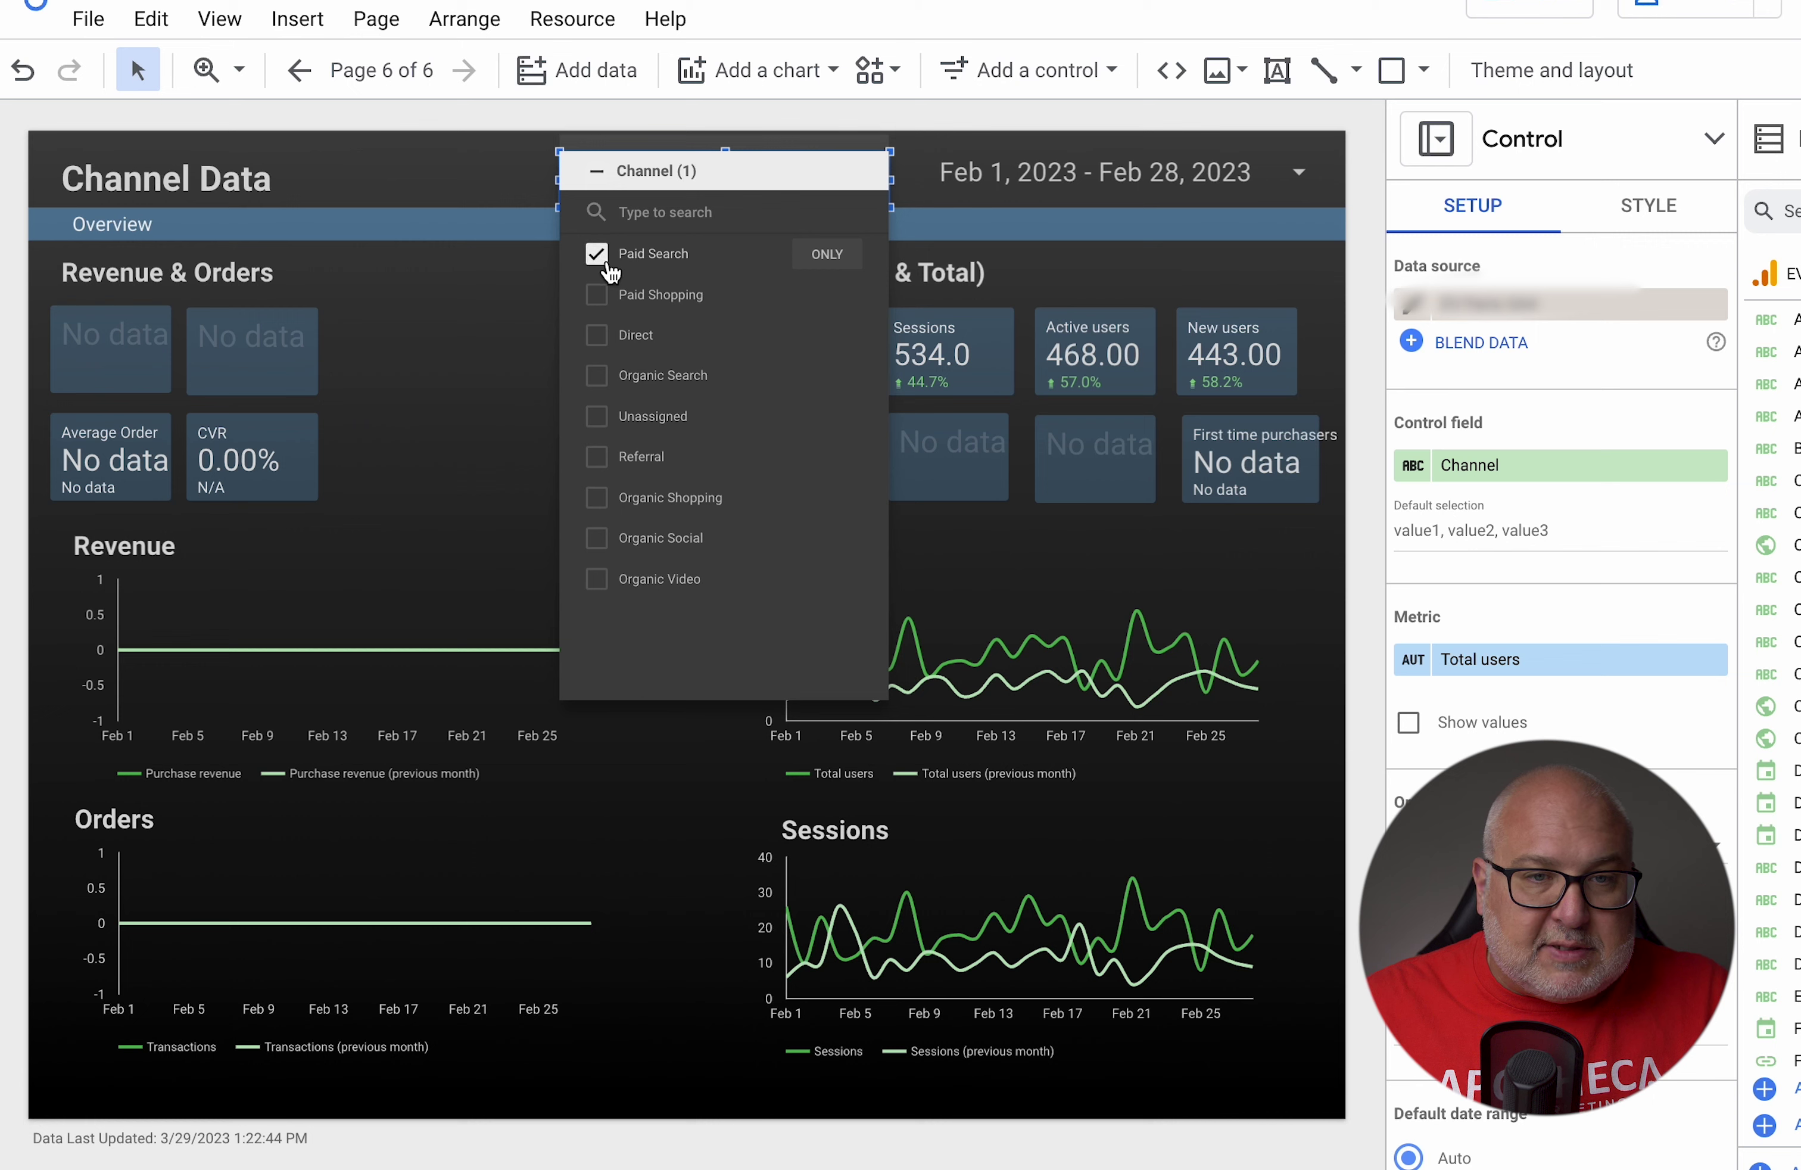
click(597, 375)
click(597, 335)
Step: Apply the three-channel filter, then drop Direct and Organic Search, leaving Revenue $62.39 and 3.99K users
click(532, 452)
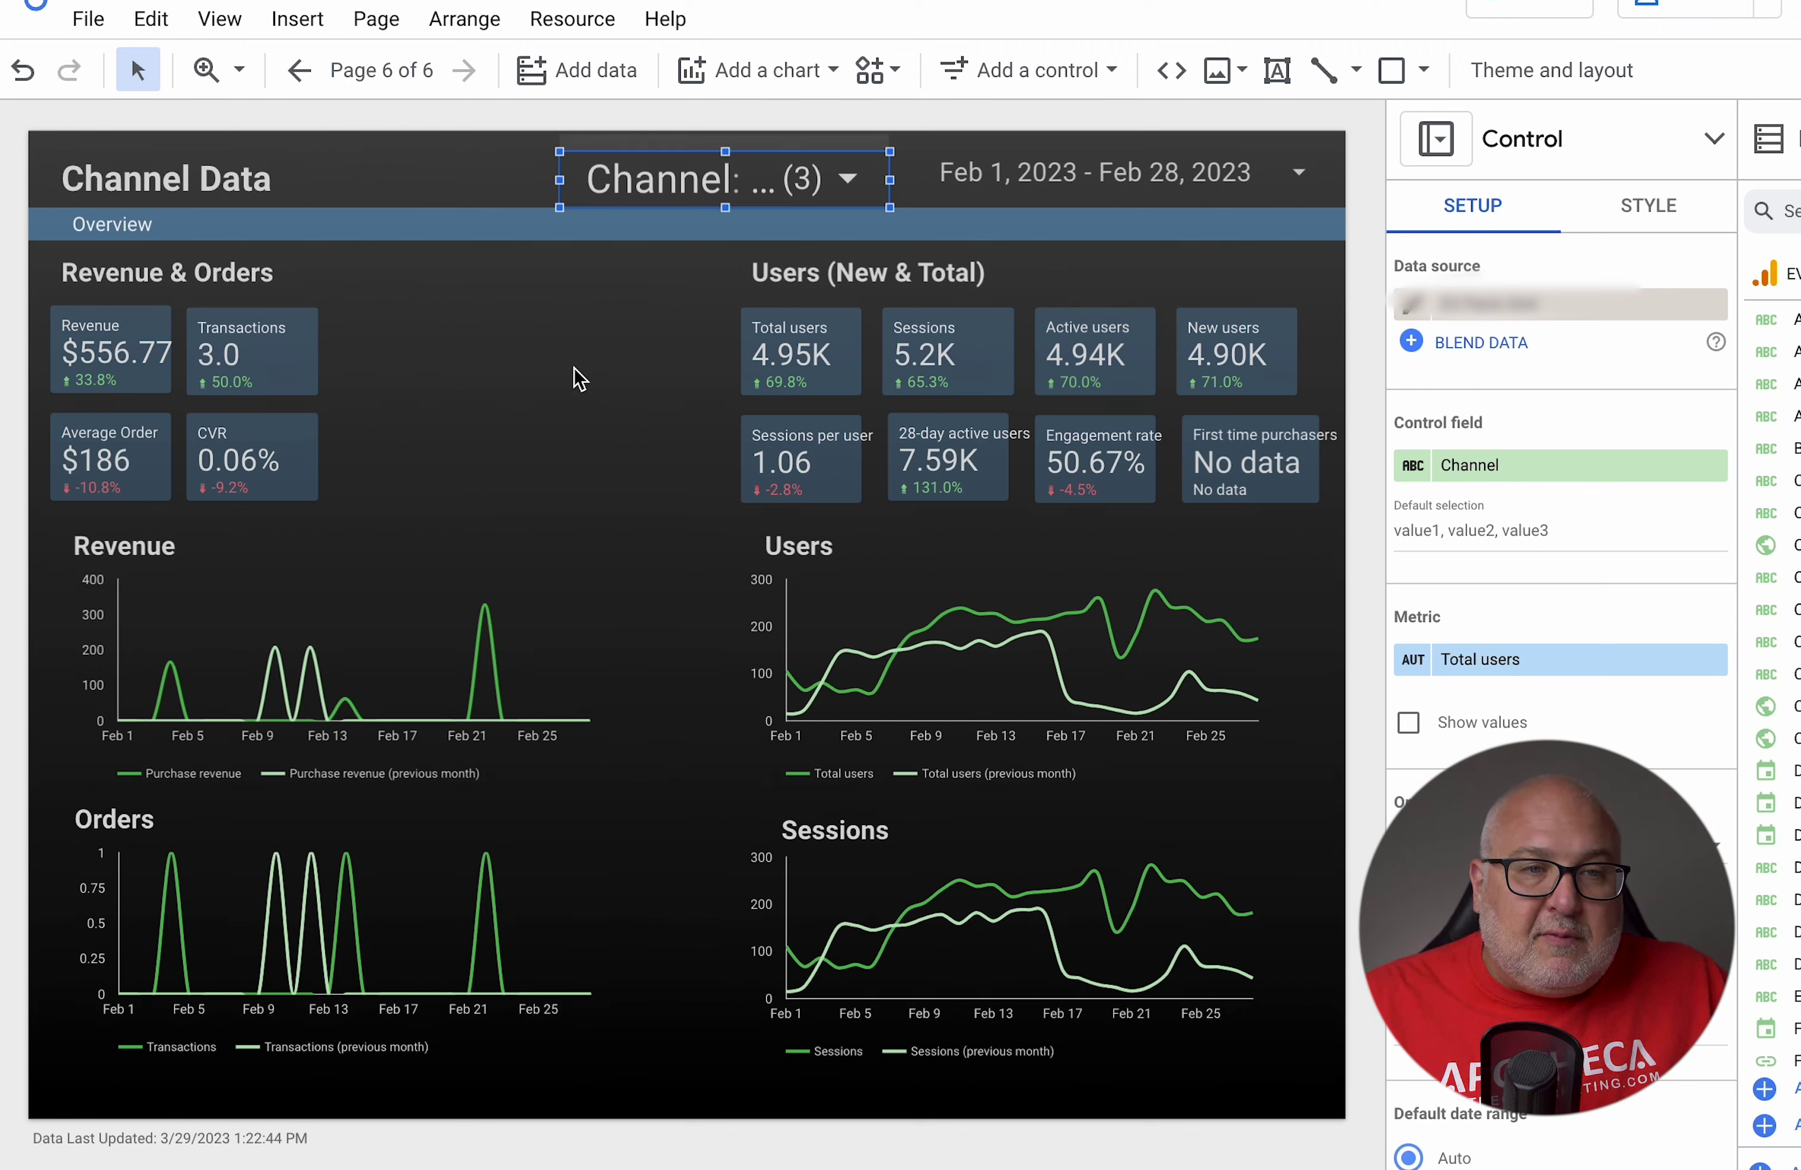
click(691, 181)
click(596, 334)
click(597, 375)
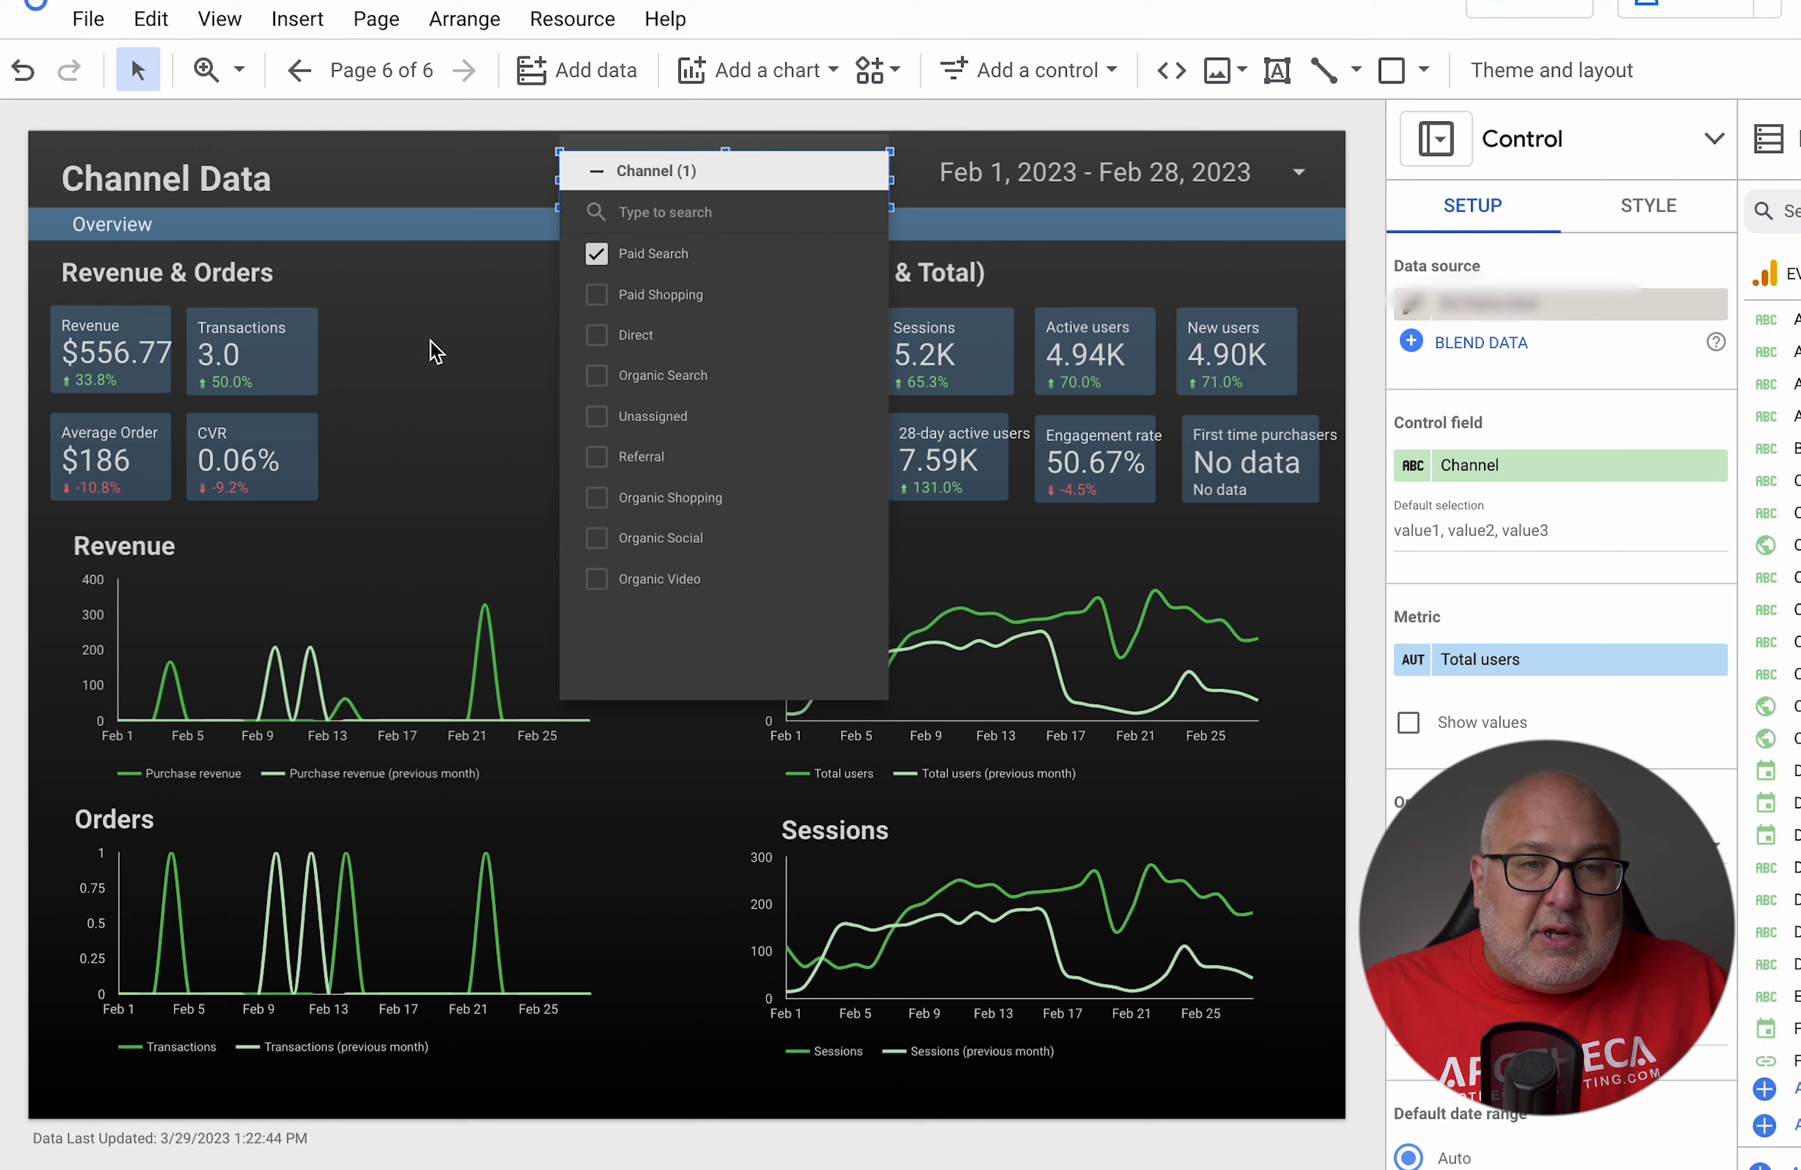
click(444, 352)
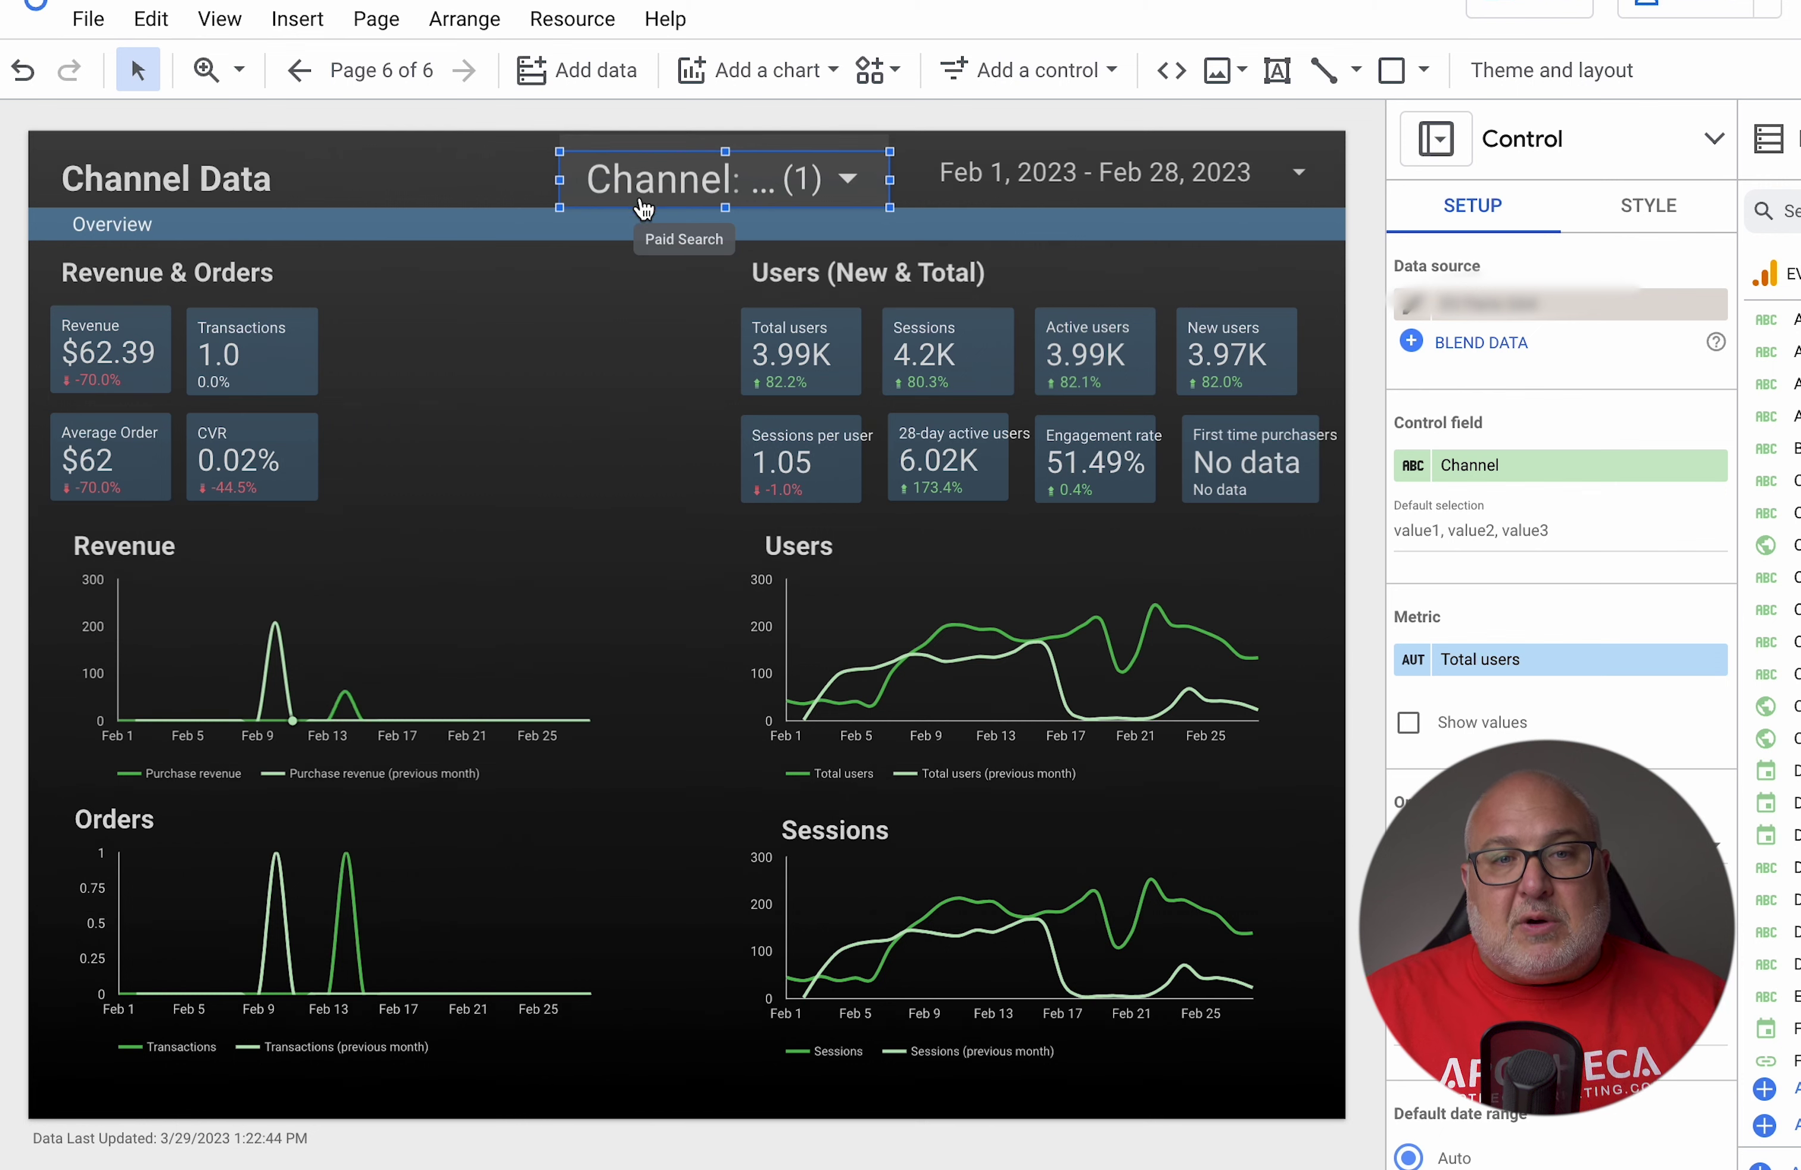
click(1065, 71)
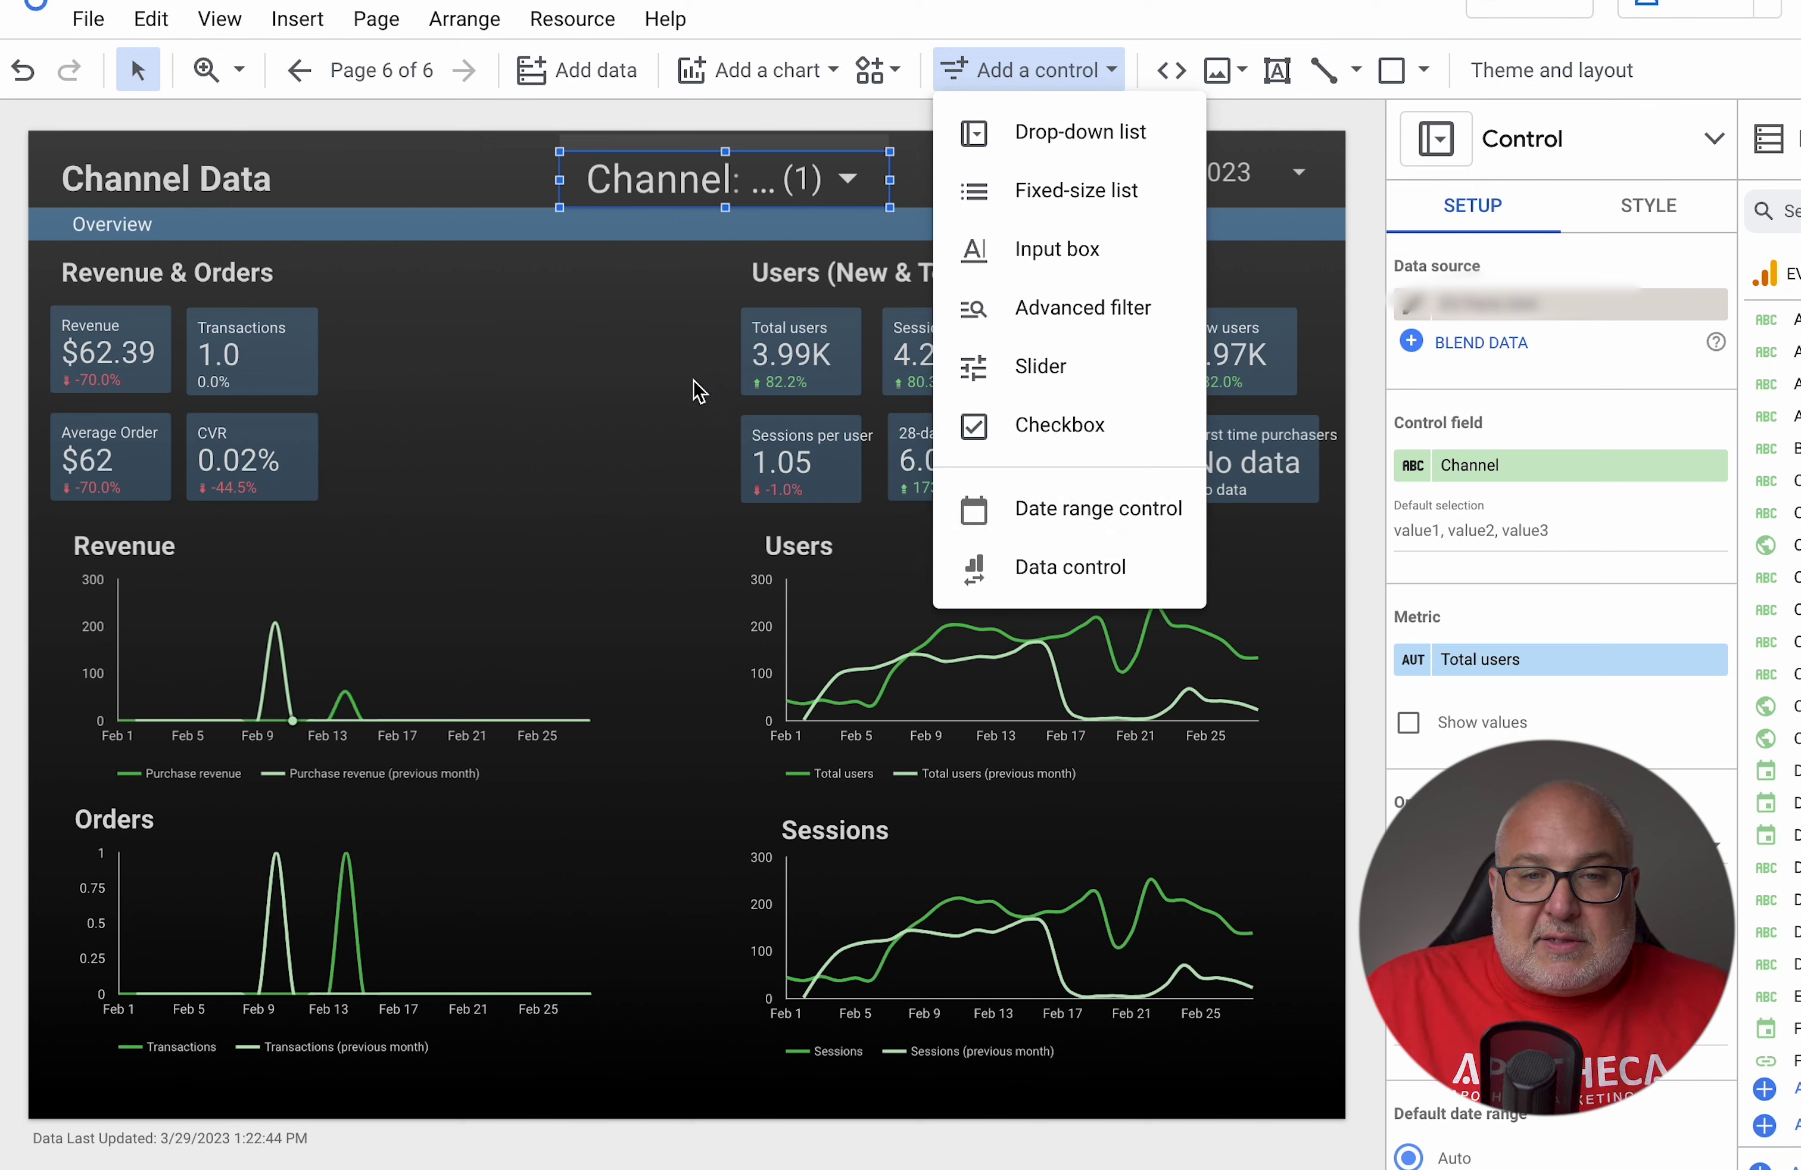
click(666, 395)
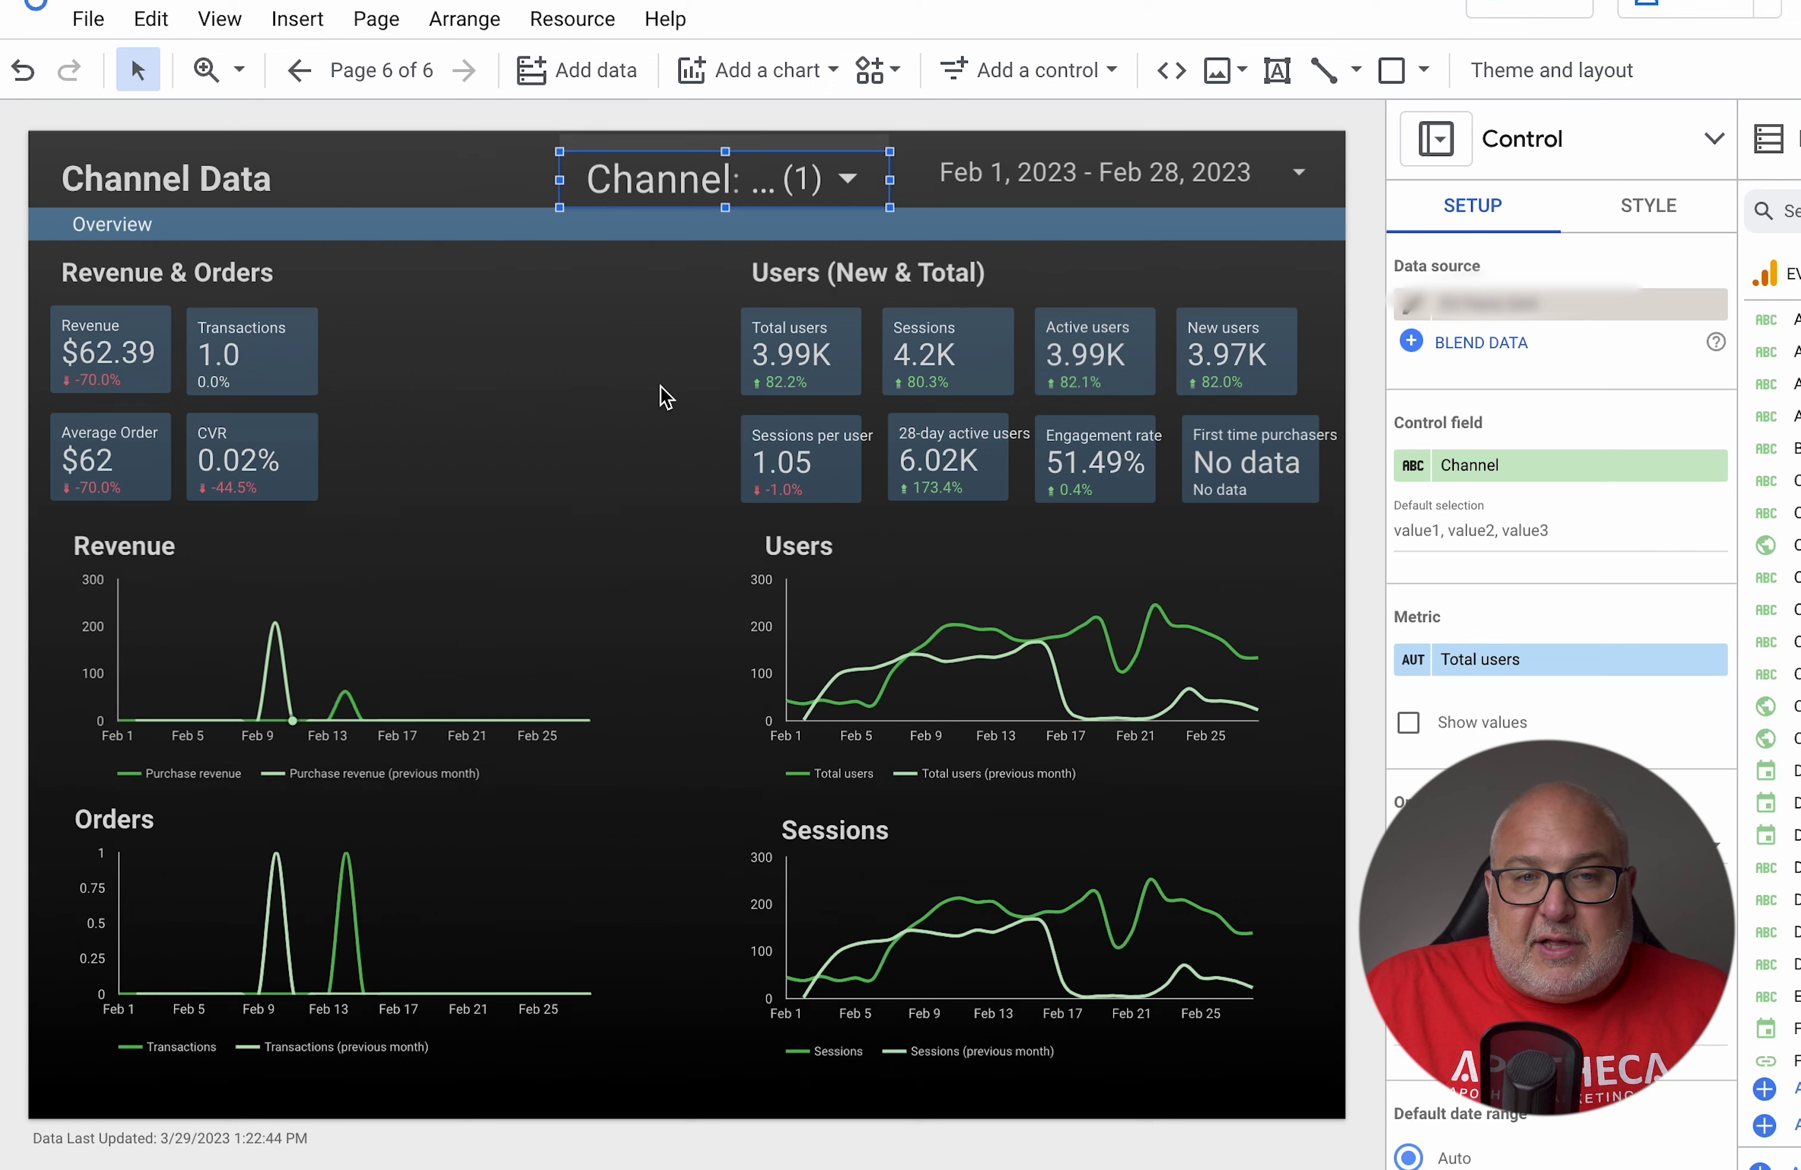